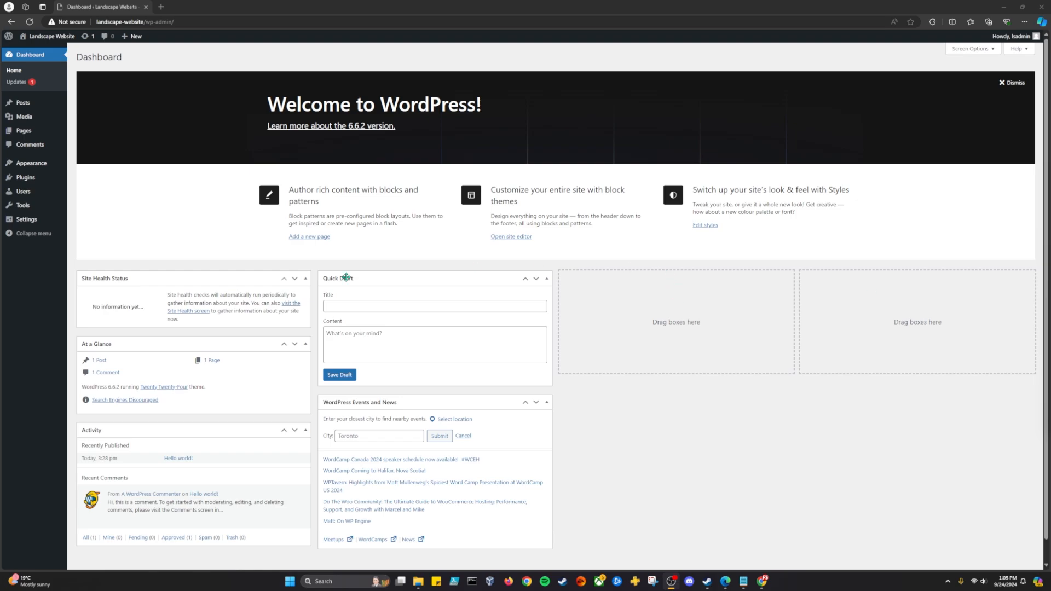
Find the OceanWP theme by searching for oceanwp among the available themes, and install and activate it
{"action": "mouse_move", "coordinate": [38, 164]}
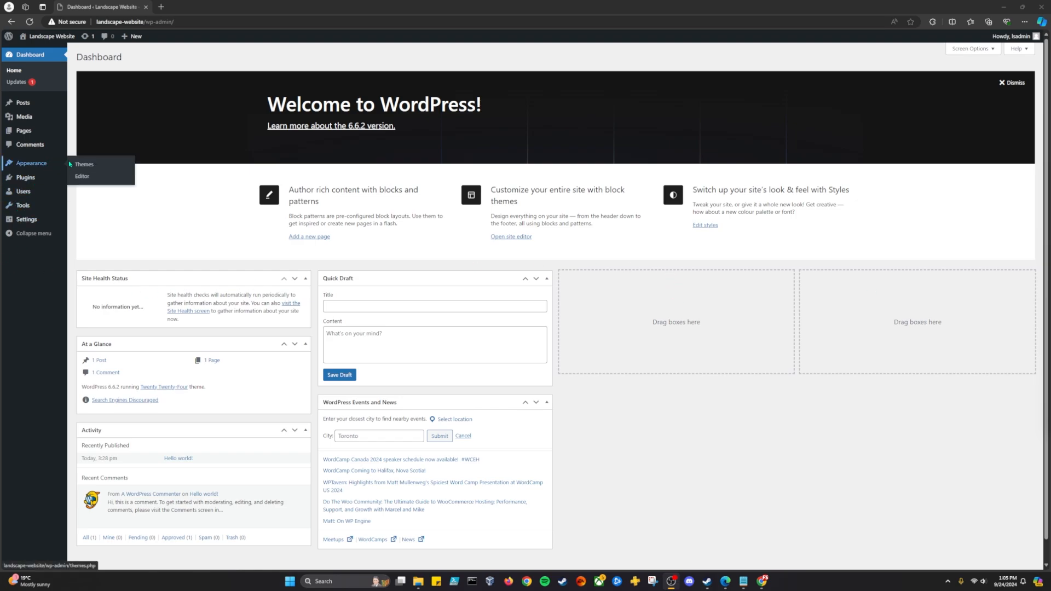
{"action": "left_click", "coordinate": [86, 165]}
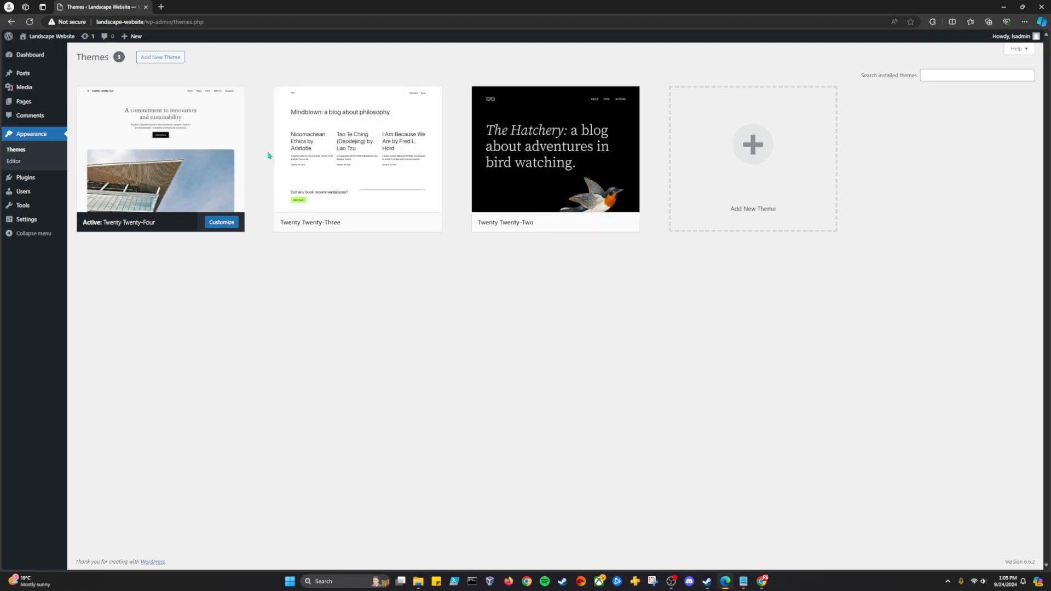
{"action": "left_click", "coordinate": [169, 58]}
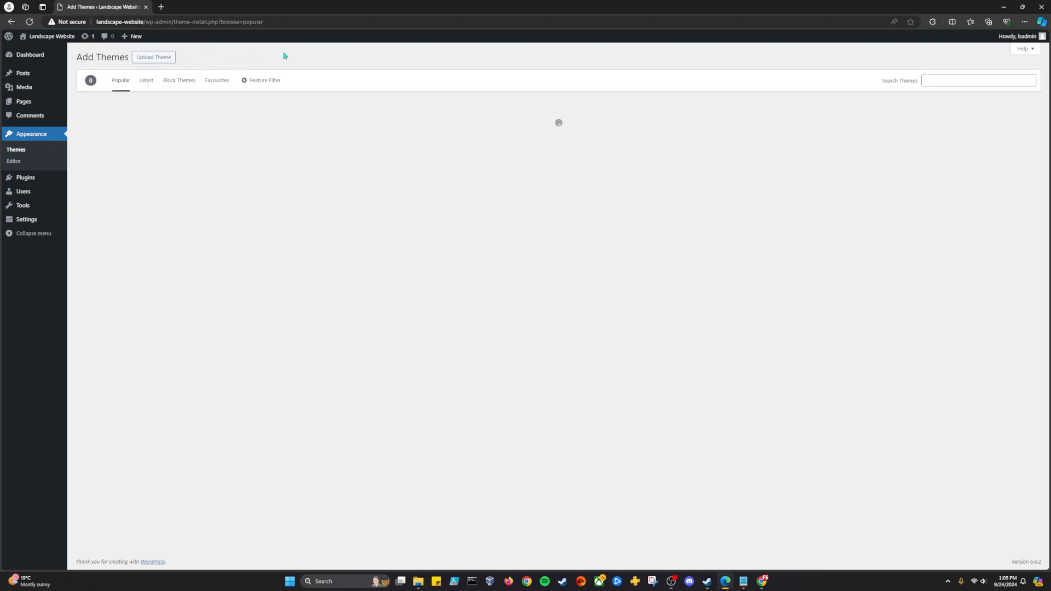
{"action": "left_click", "coordinate": [960, 83]}
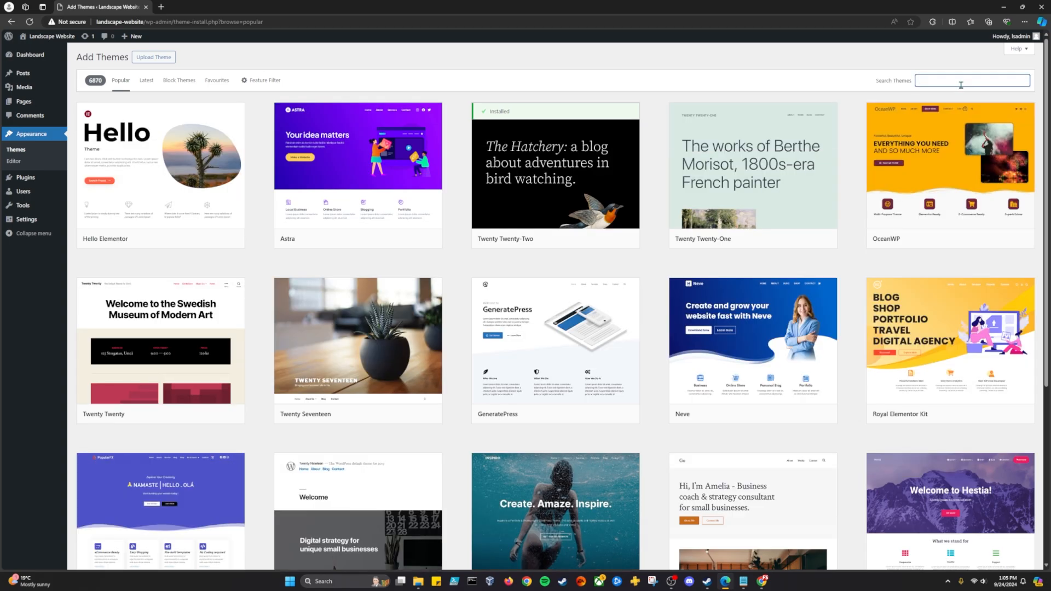
{"action": "type", "text": "oceanwp"}
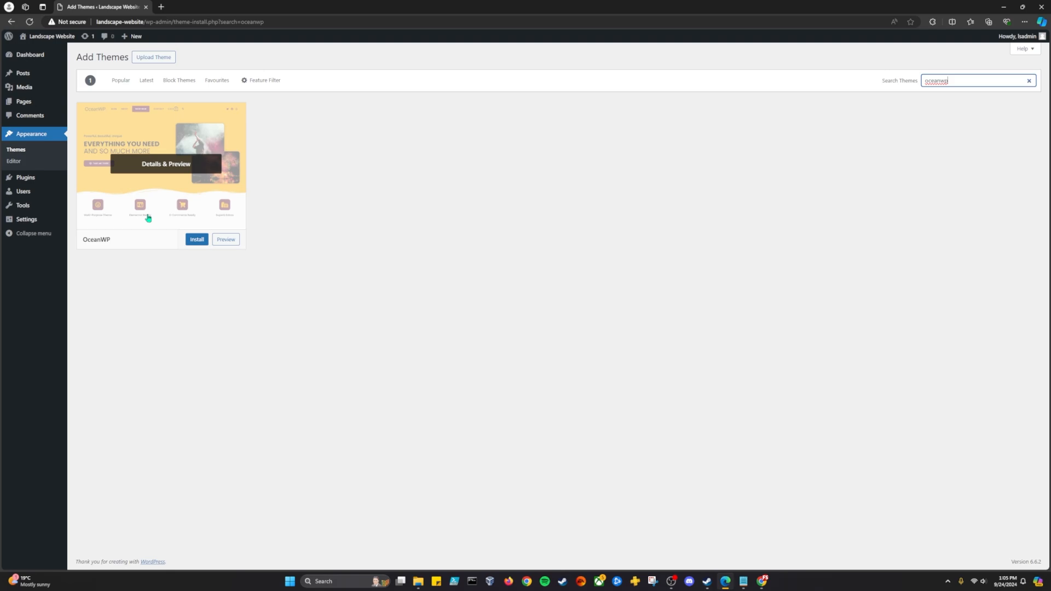
{"action": "left_click", "coordinate": [199, 240]}
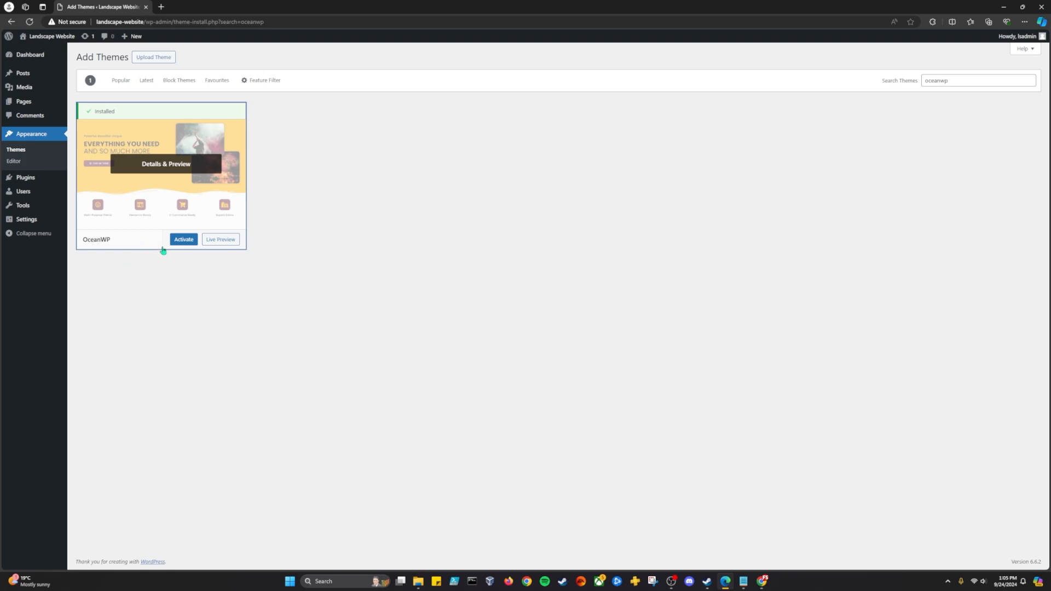
{"action": "left_click", "coordinate": [183, 244]}
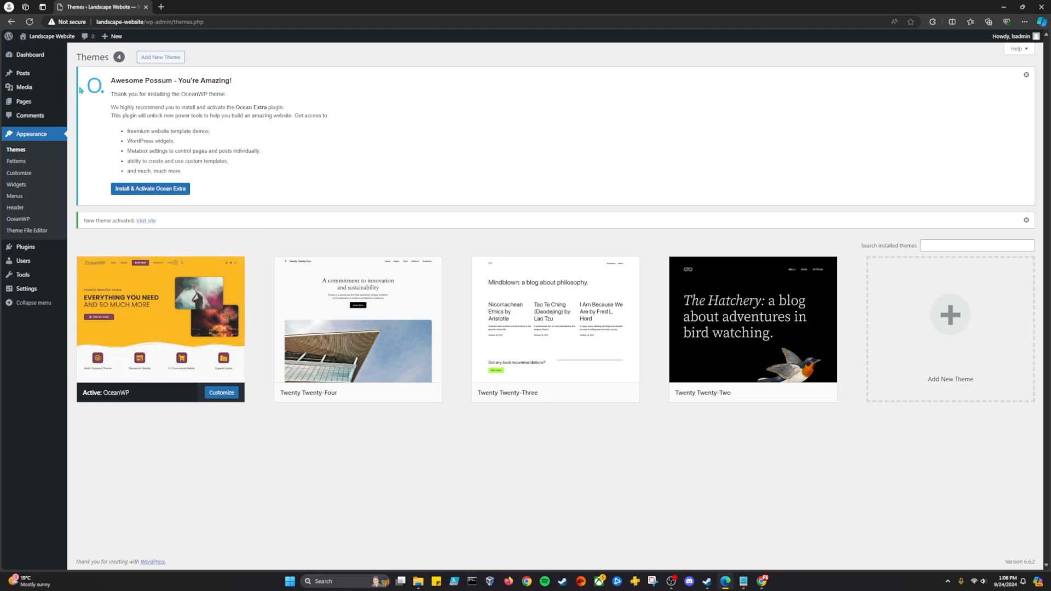
Open the live Landscape Website front end in a separate browser tab, view it, and return to the installed themes
{"action": "middle_click", "coordinate": [24, 51]}
{"action": "left_click", "coordinate": [189, 8]}
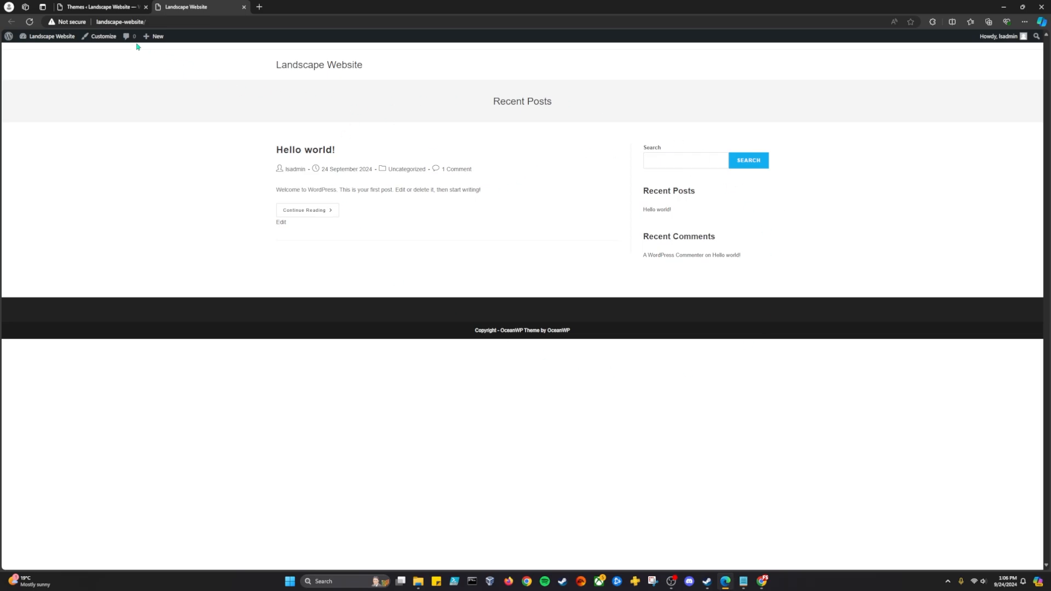
{"action": "left_click", "coordinate": [99, 7]}
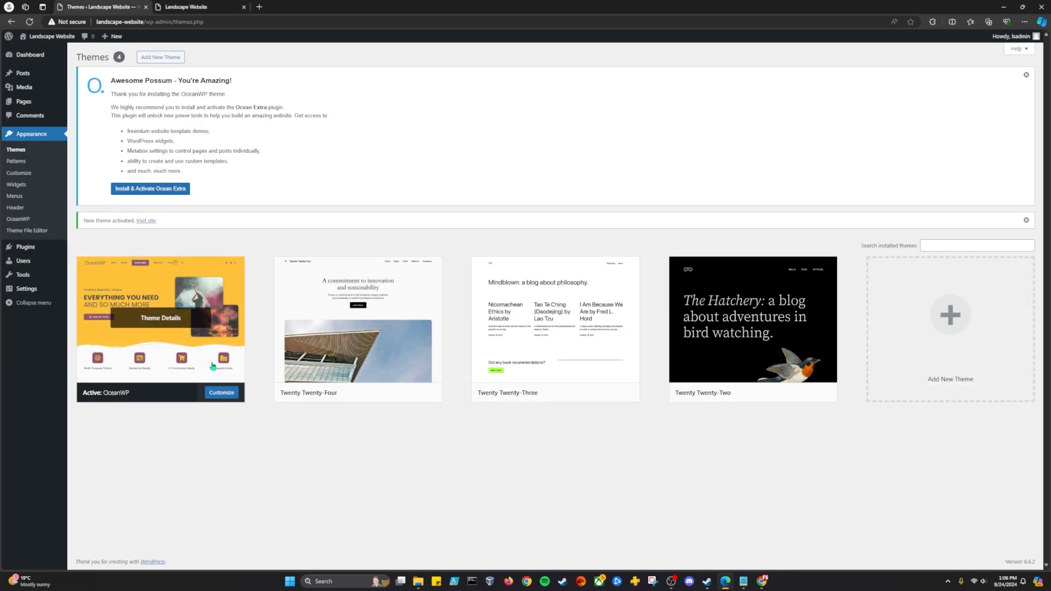
Open the customizer for the active OceanWP theme and arrange it and the live site in separate windows side by side
{"action": "left_click", "coordinate": [230, 398]}
{"action": "double_click", "coordinate": [429, 7]}
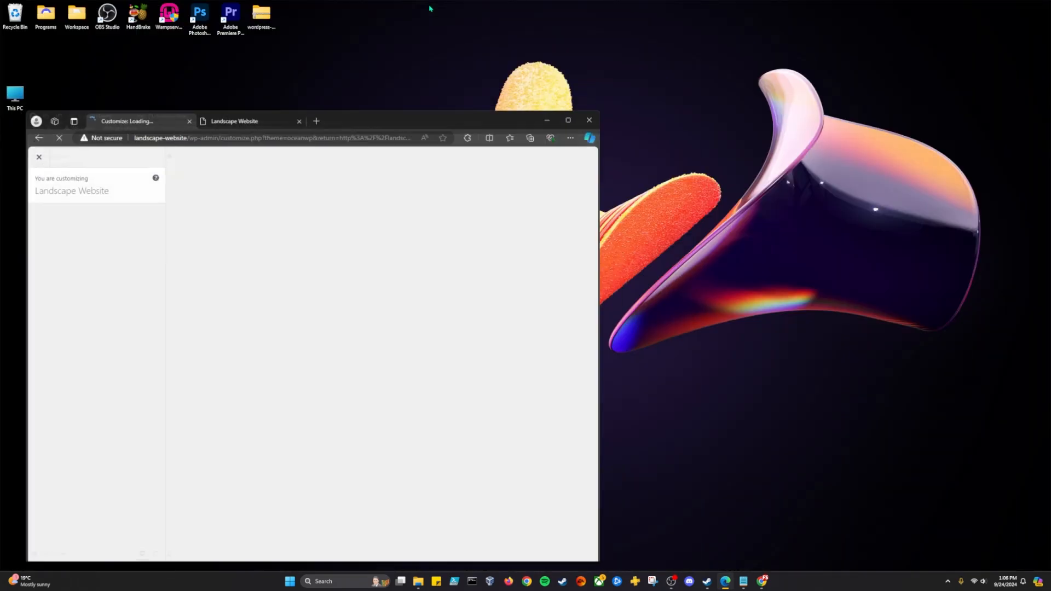
{"action": "left_click_drag", "start_coordinate": [232, 137], "coordinate": [747, 141]}
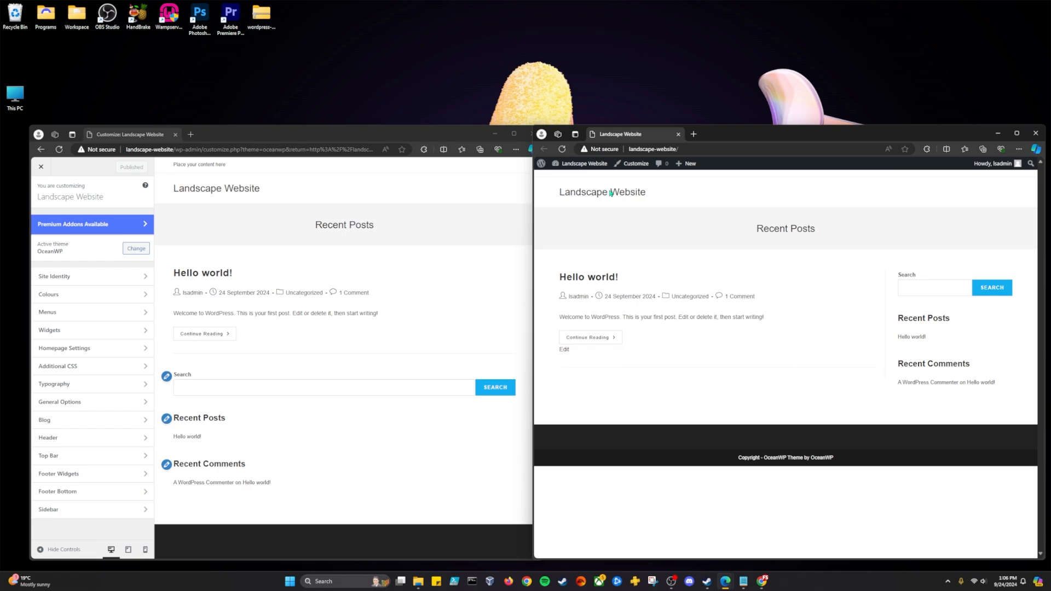
{"action": "mouse_move", "coordinate": [431, 138]}
{"action": "left_mouse_down"}
{"action": "mouse_move", "coordinate": [410, 141]}
{"action": "mouse_move", "coordinate": [422, 135]}
{"action": "left_mouse_up"}
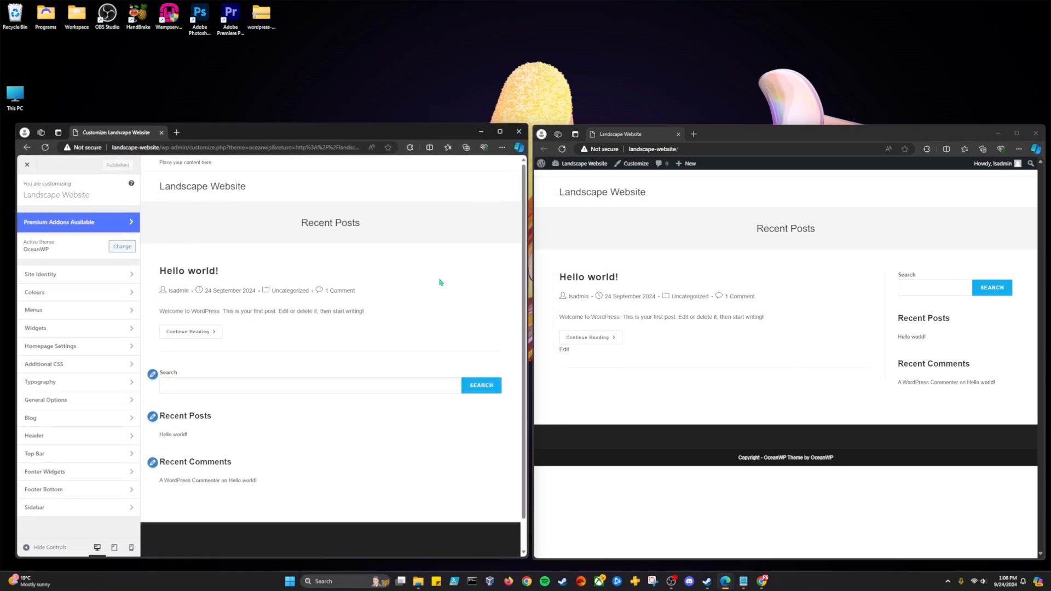
{"action": "left_click", "coordinate": [741, 346]}
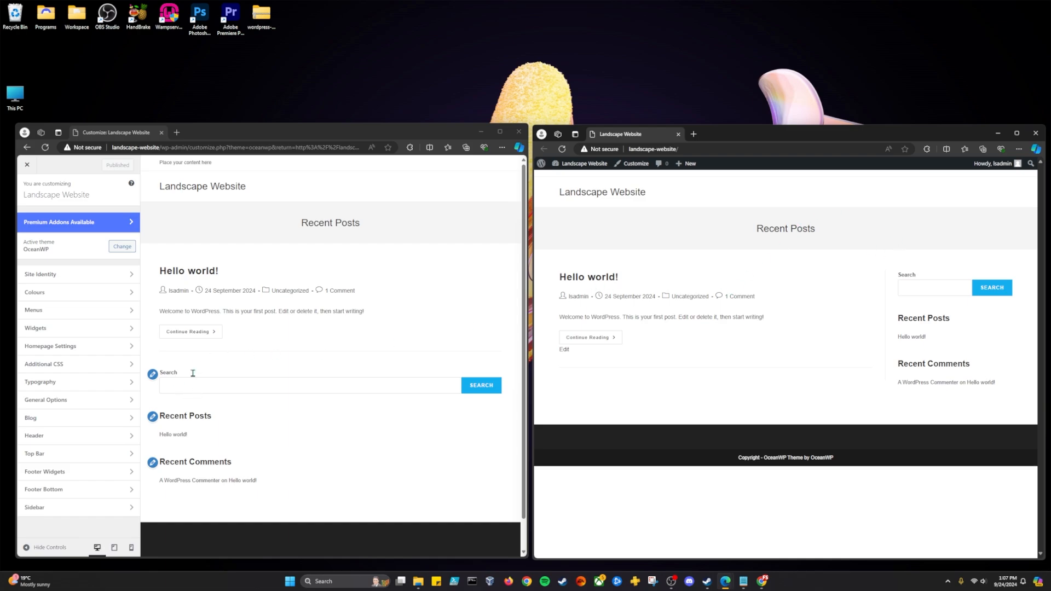
{"action": "left_click", "coordinate": [83, 348]}
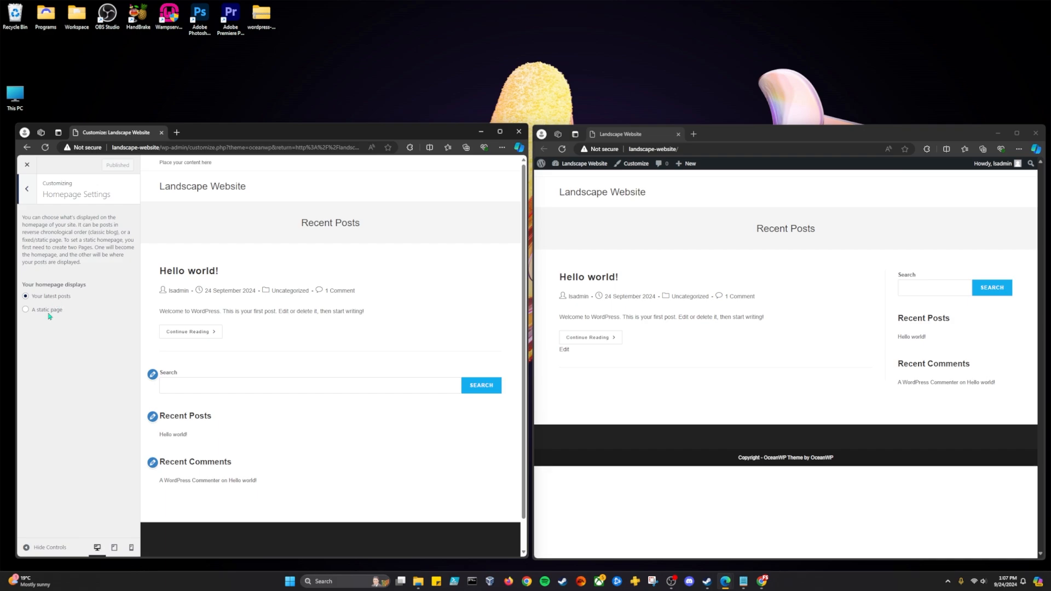
{"action": "left_click", "coordinate": [49, 311]}
{"action": "left_click", "coordinate": [63, 344]}
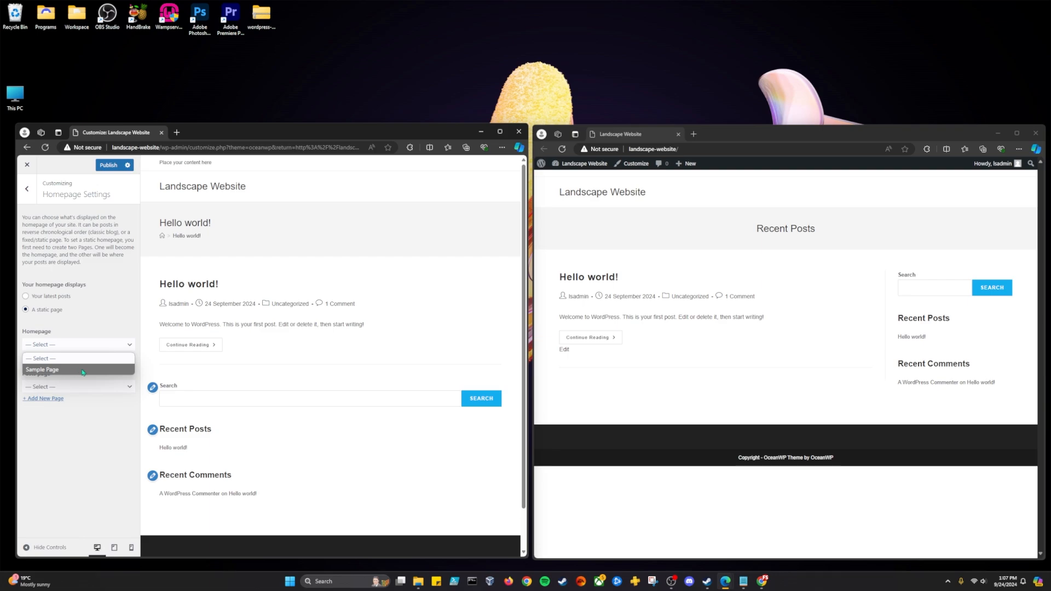
{"action": "left_click", "coordinate": [243, 365]}
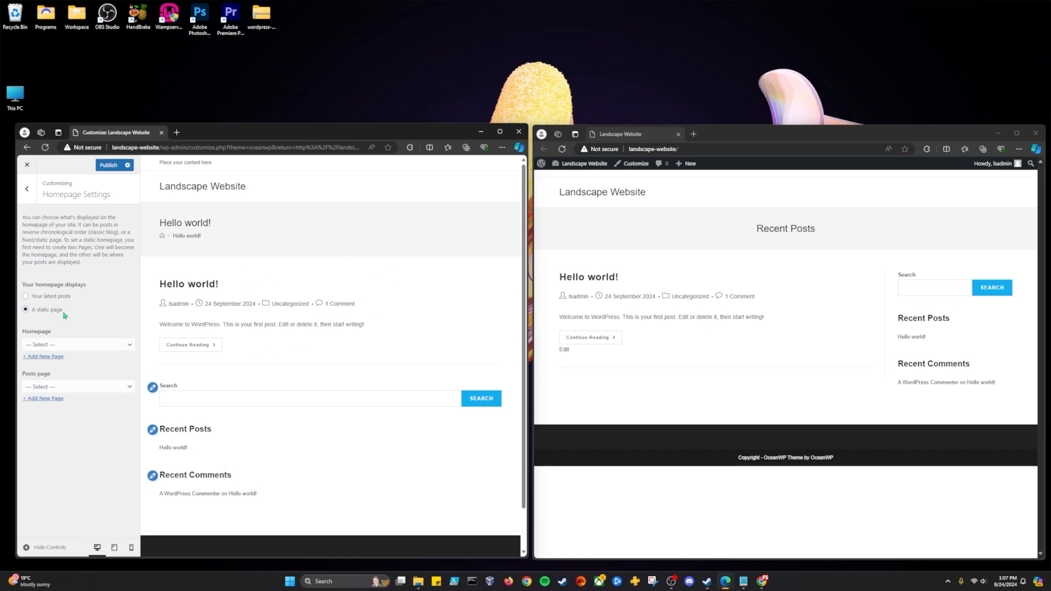
{"action": "left_click", "coordinate": [85, 346]}
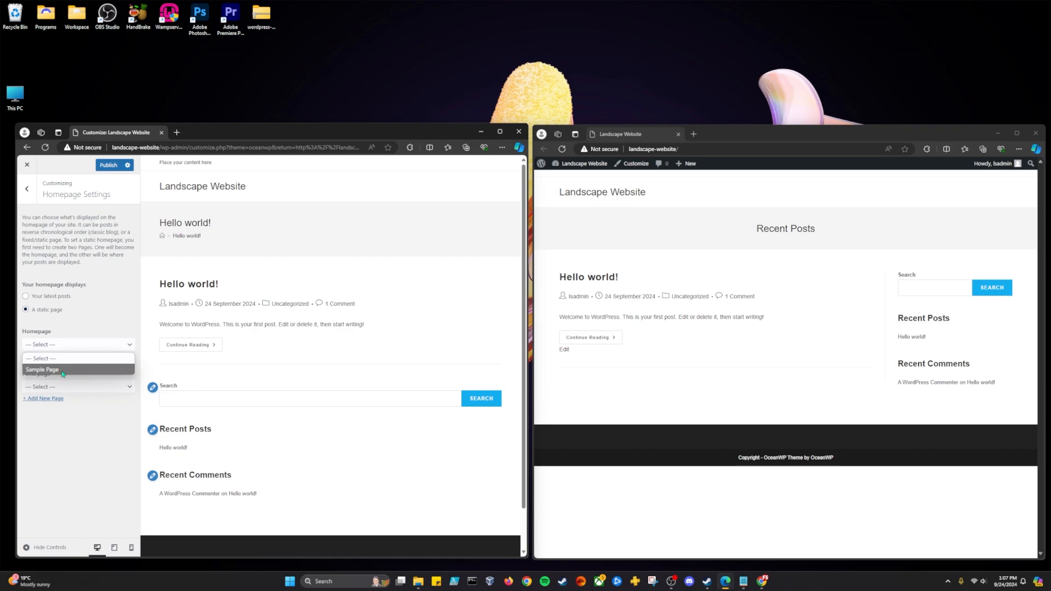
{"action": "left_click", "coordinate": [176, 295]}
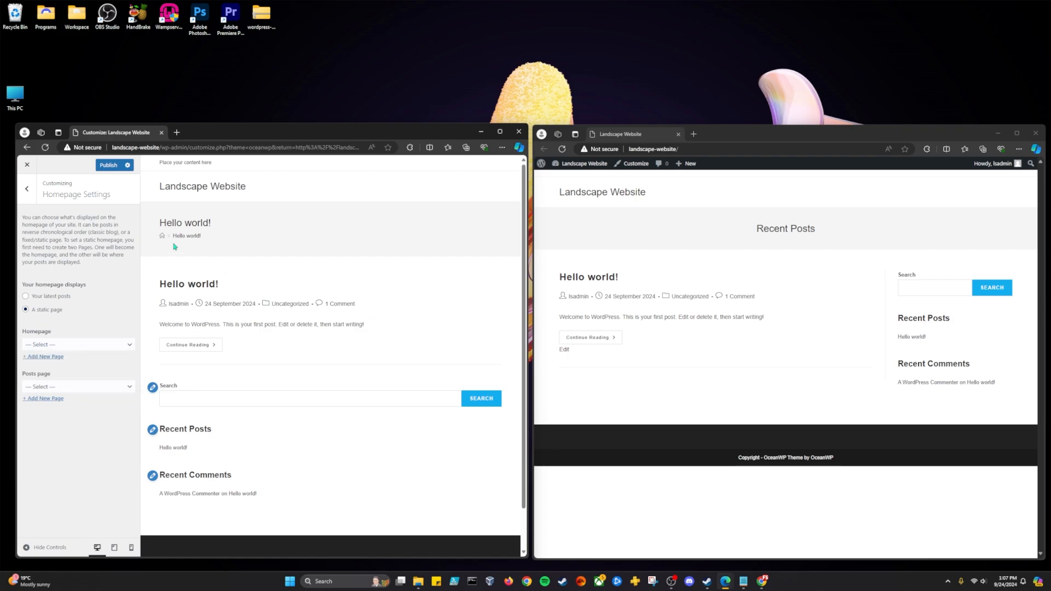
{"action": "left_click", "coordinate": [27, 165]}
{"action": "left_click", "coordinate": [312, 199]}
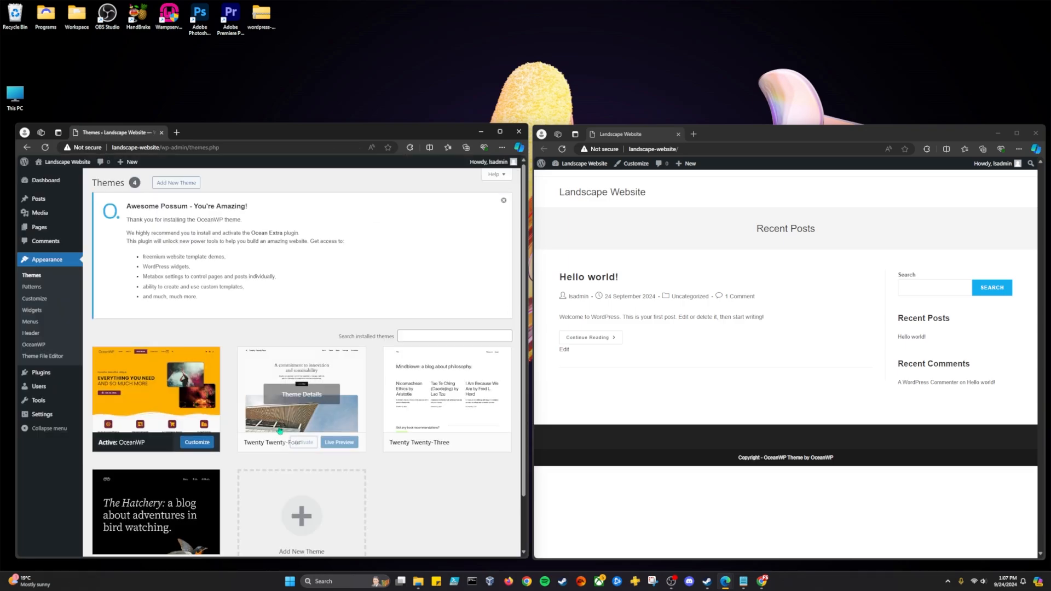
Create a new page titled Home, publish it, and return to the list of pages
{"action": "left_click", "coordinate": [49, 229]}
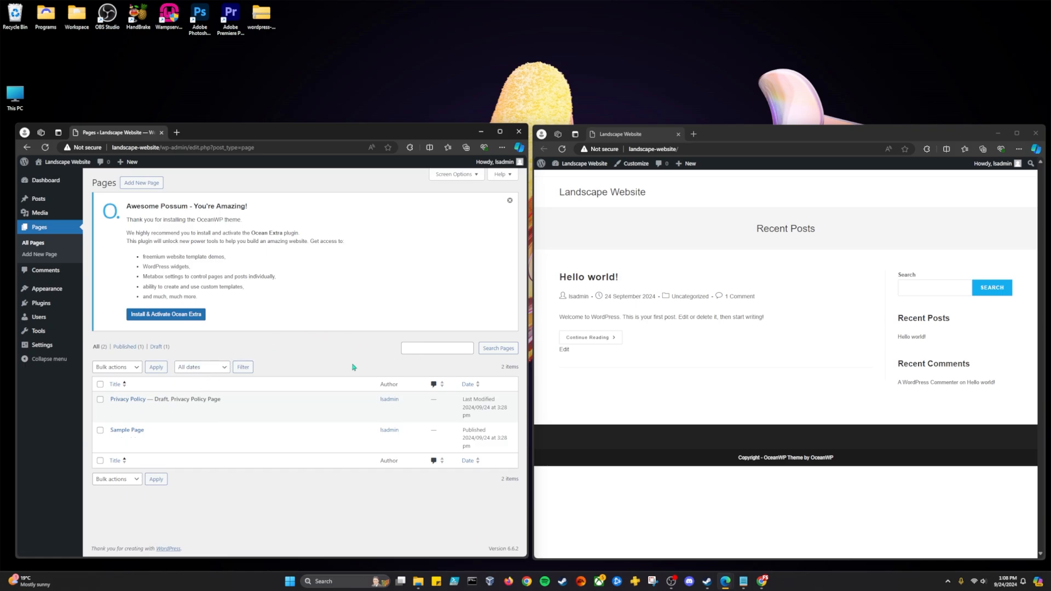
{"action": "left_click", "coordinate": [141, 184]}
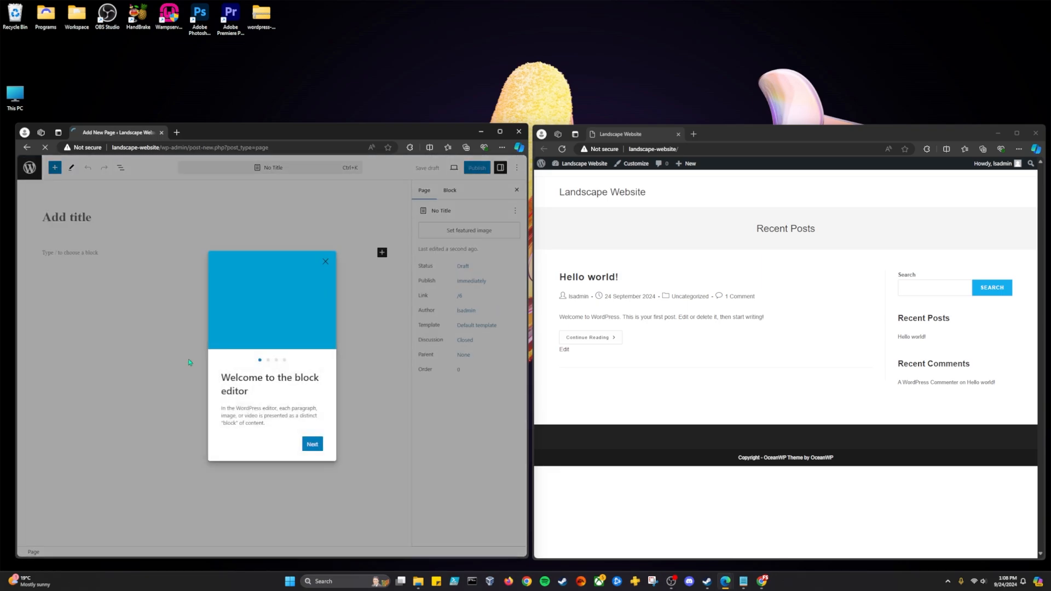
{"action": "left_click", "coordinate": [325, 262]}
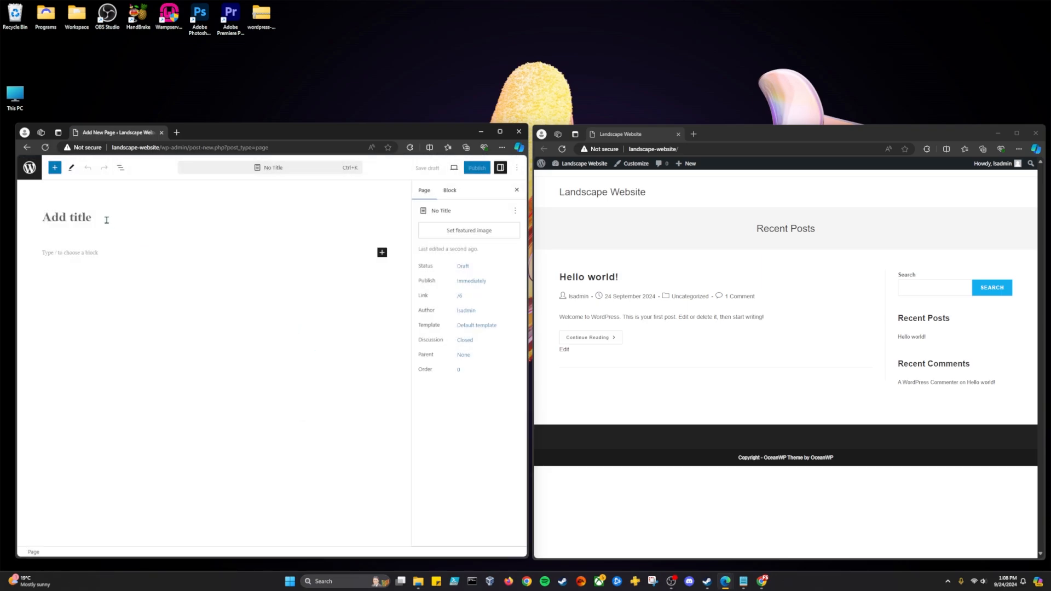
{"action": "type", "text": "Home"}
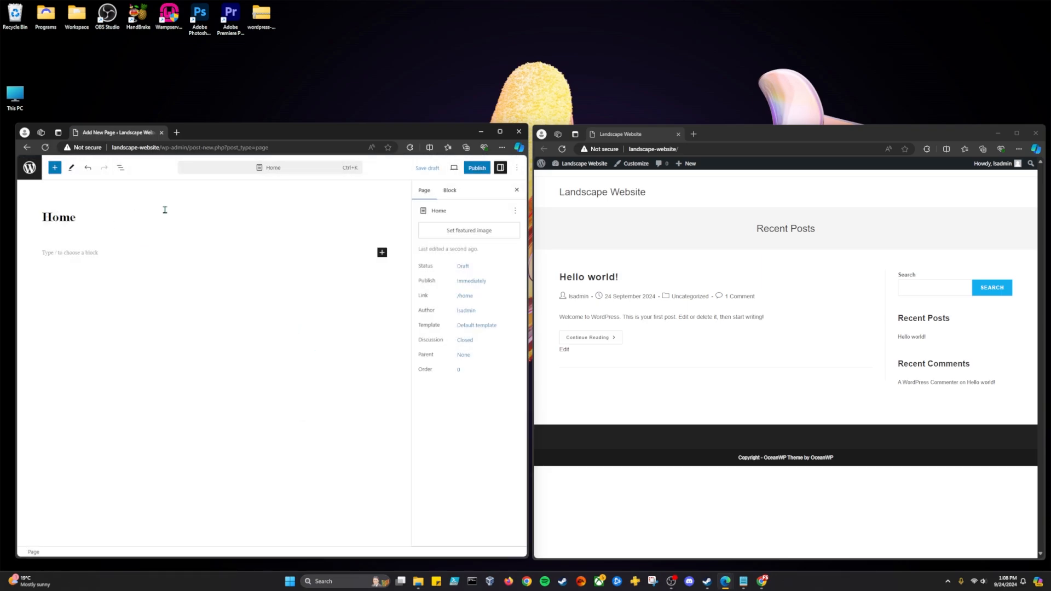
{"action": "left_click", "coordinate": [477, 168]}
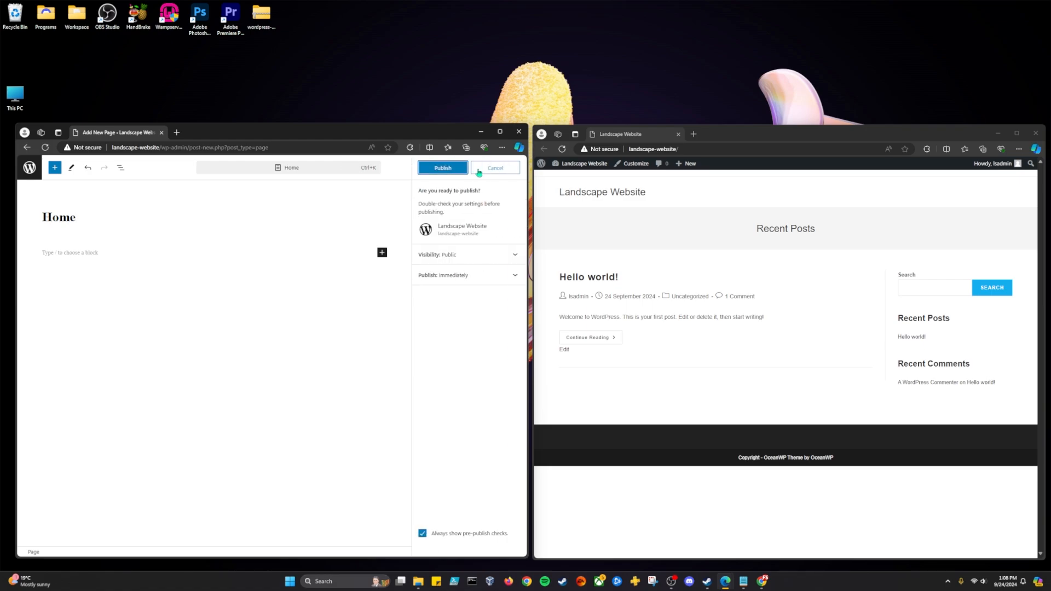
{"action": "left_click", "coordinate": [442, 168]}
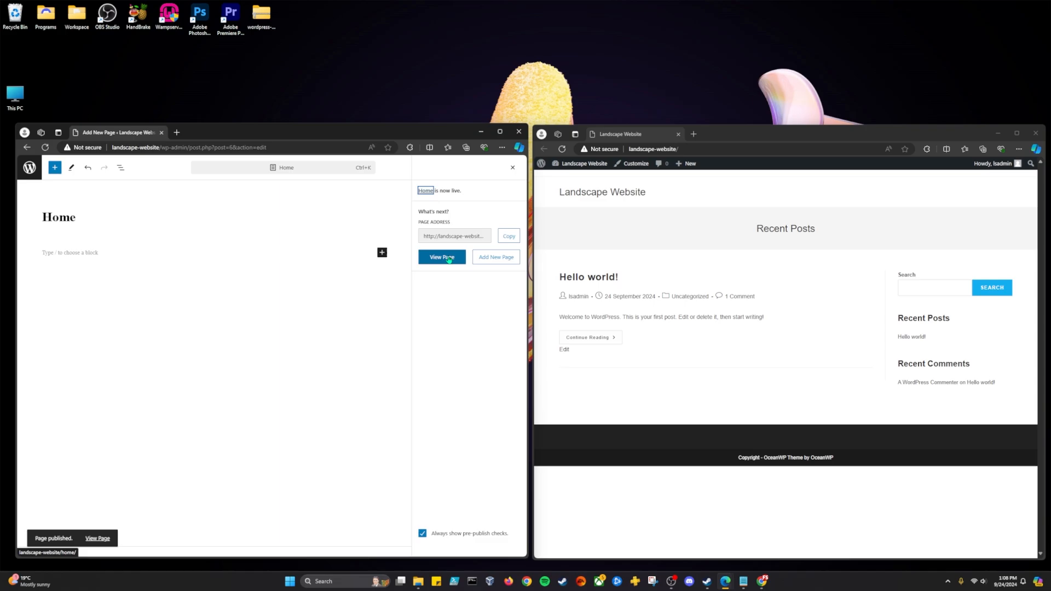
{"action": "left_click", "coordinate": [27, 168]}
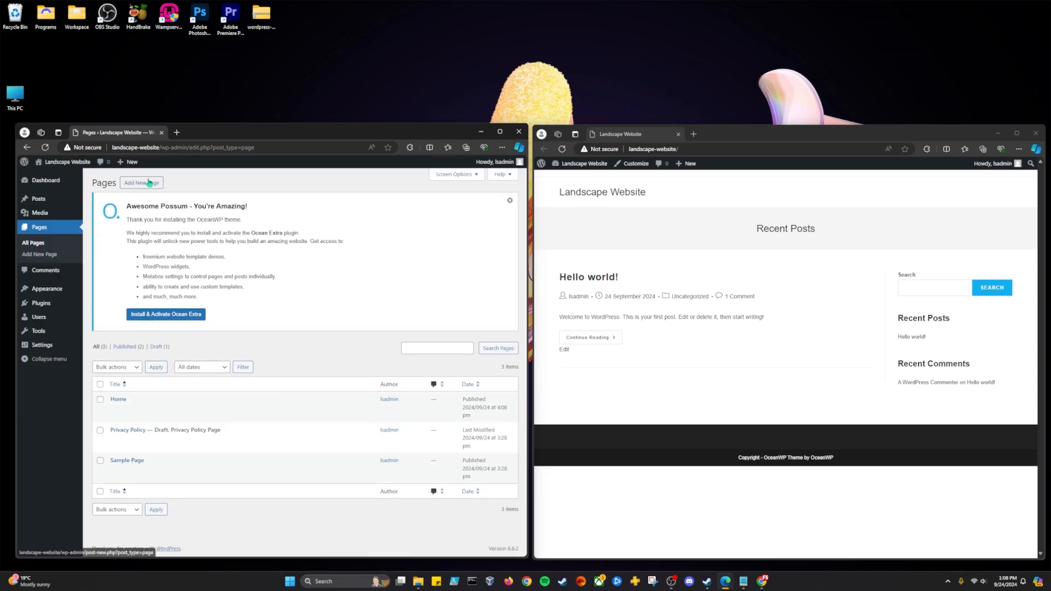
Add and publish a page titled Contact, and return to the list of pages
{"action": "left_click", "coordinate": [148, 183]}
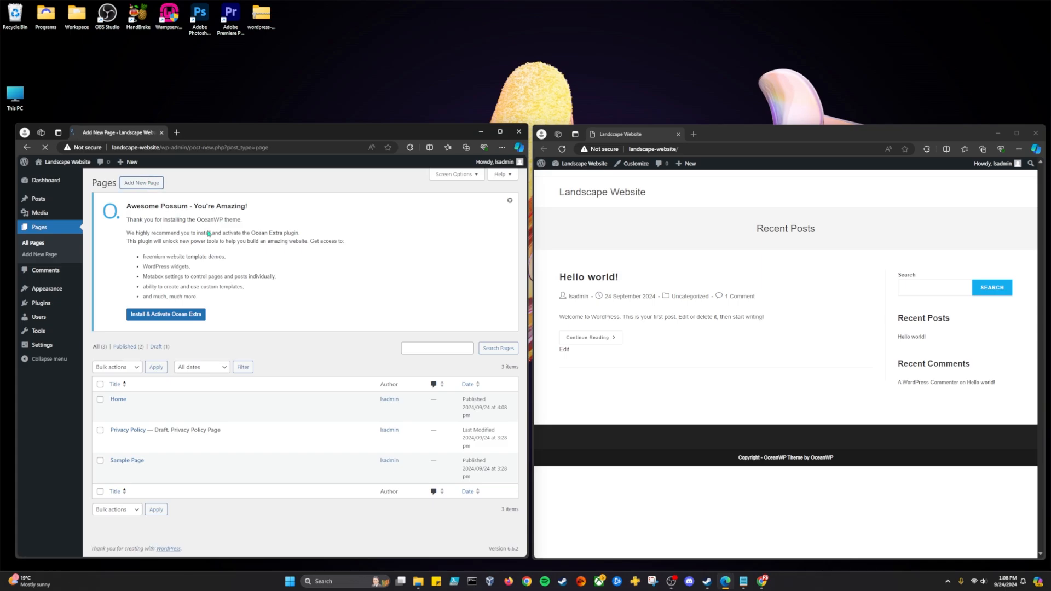
{"action": "type", "text": "Contact"}
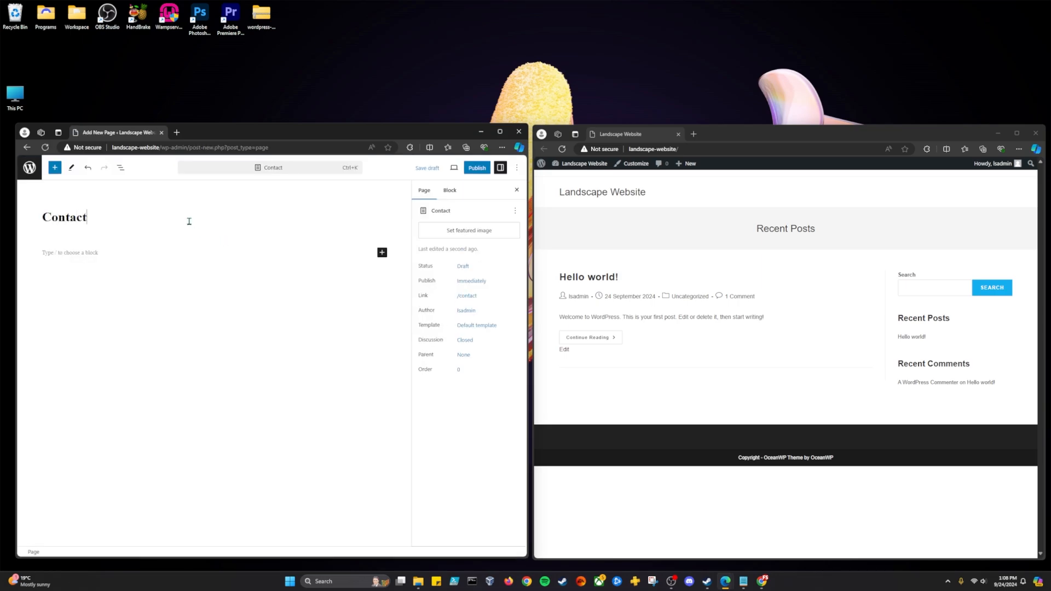
{"action": "left_click", "coordinate": [476, 167]}
{"action": "left_click", "coordinate": [443, 168]}
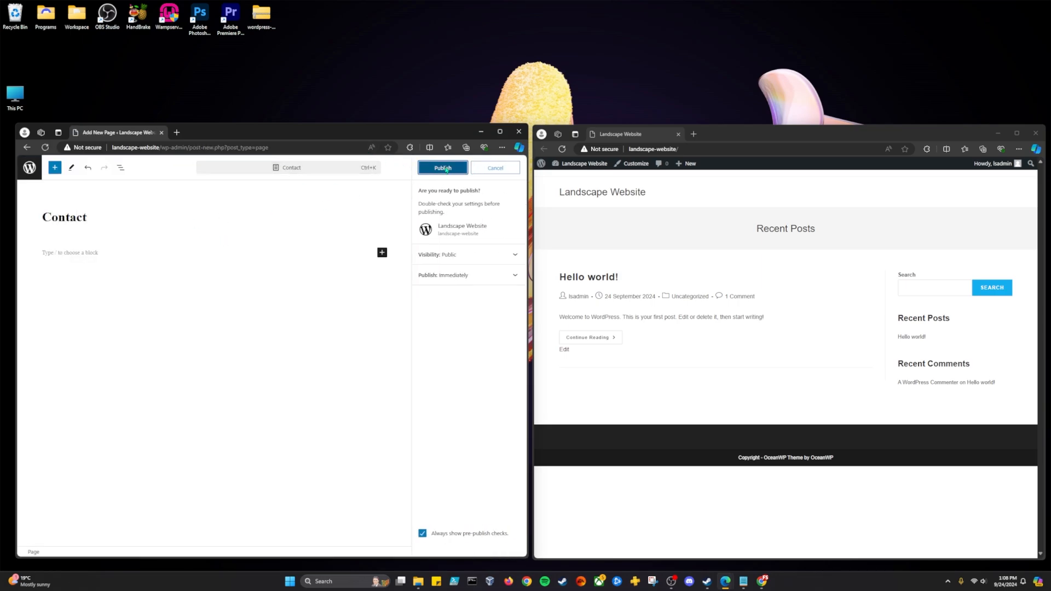
{"action": "left_click", "coordinate": [30, 167]}
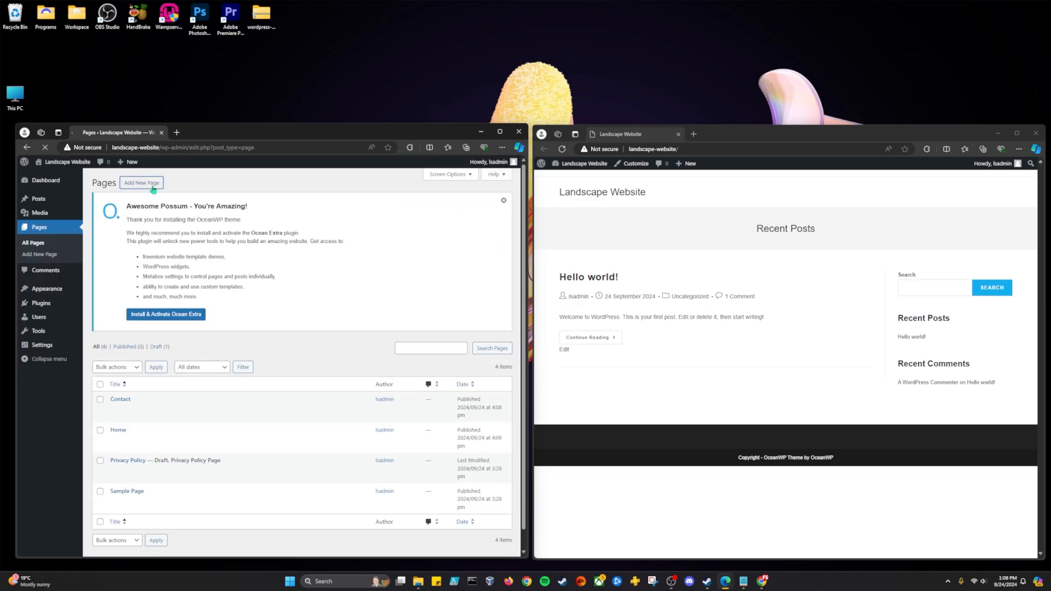
Add and publish a page titled About Us, and return to the list of pages
{"action": "left_click", "coordinate": [143, 182]}
{"action": "type", "text": "About Us"}
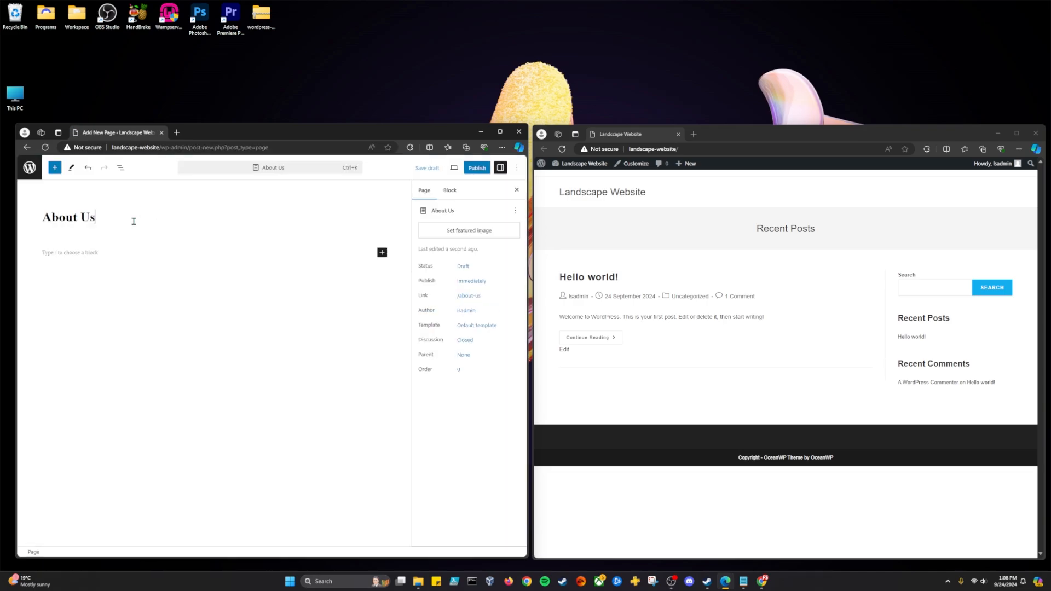
{"action": "left_click", "coordinate": [476, 168]}
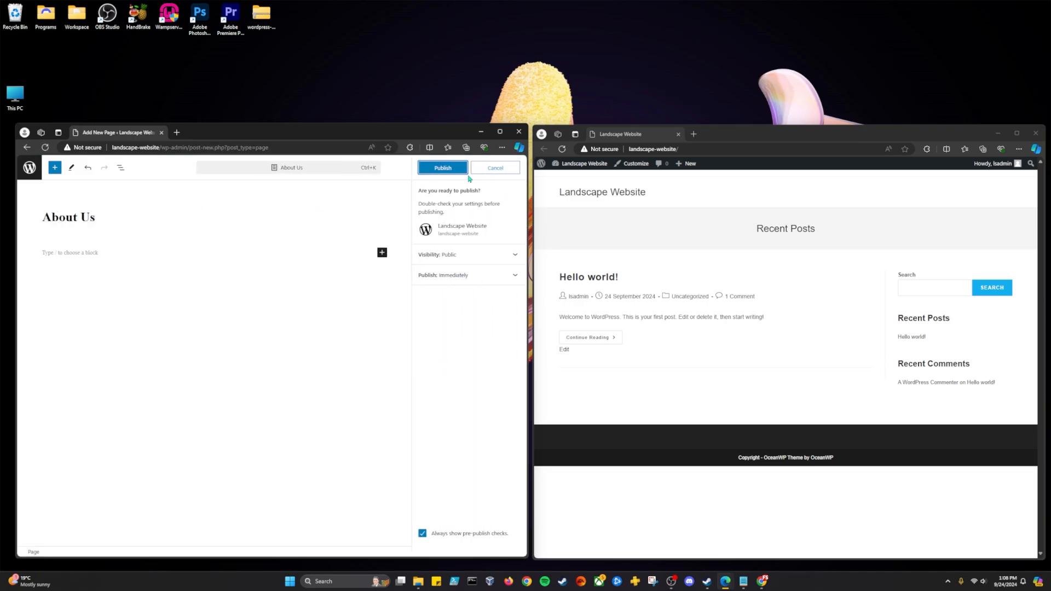
{"action": "left_click", "coordinate": [442, 167]}
{"action": "left_click", "coordinate": [30, 168]}
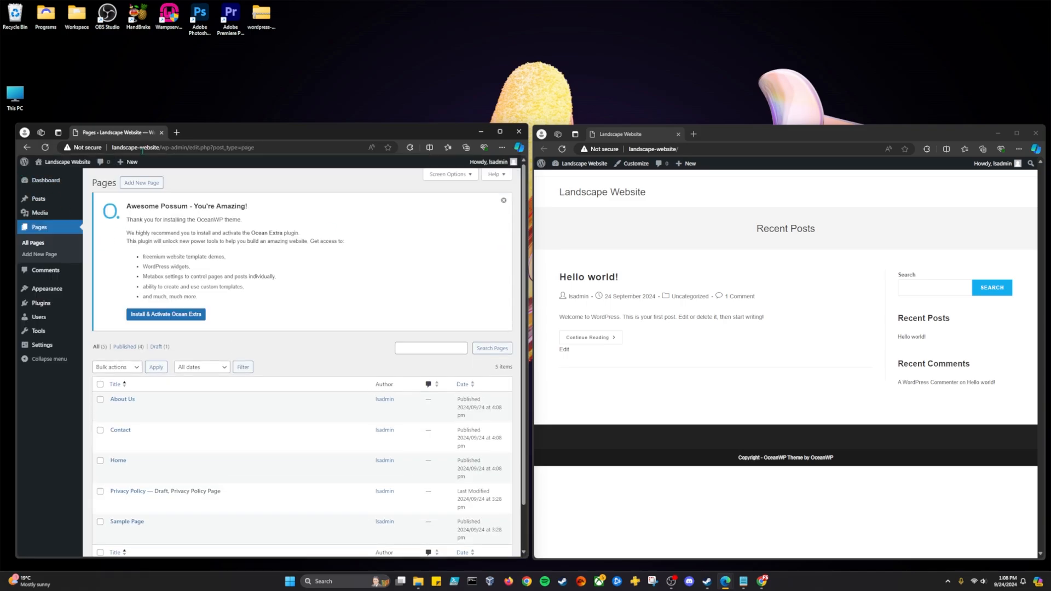
{"action": "scroll", "coordinate": [287, 438], "scroll_direction": "down", "scroll_amount": 1}
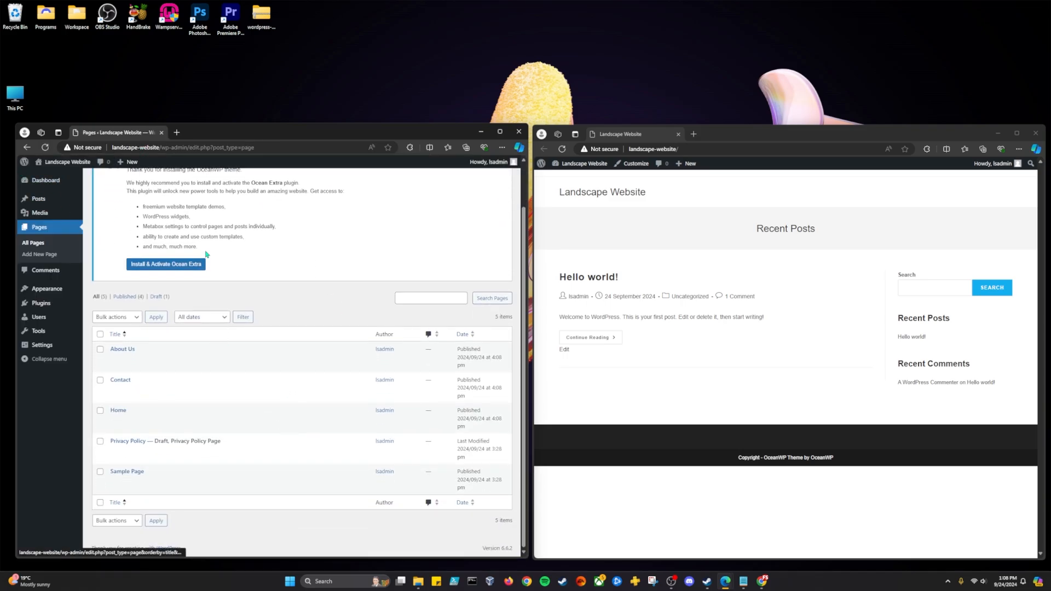
{"action": "scroll", "coordinate": [239, 258], "scroll_direction": "up", "scroll_amount": 1}
{"action": "scroll", "coordinate": [239, 259], "scroll_direction": "down", "scroll_amount": 1}
{"action": "scroll", "coordinate": [239, 258], "scroll_direction": "up", "scroll_amount": 1}
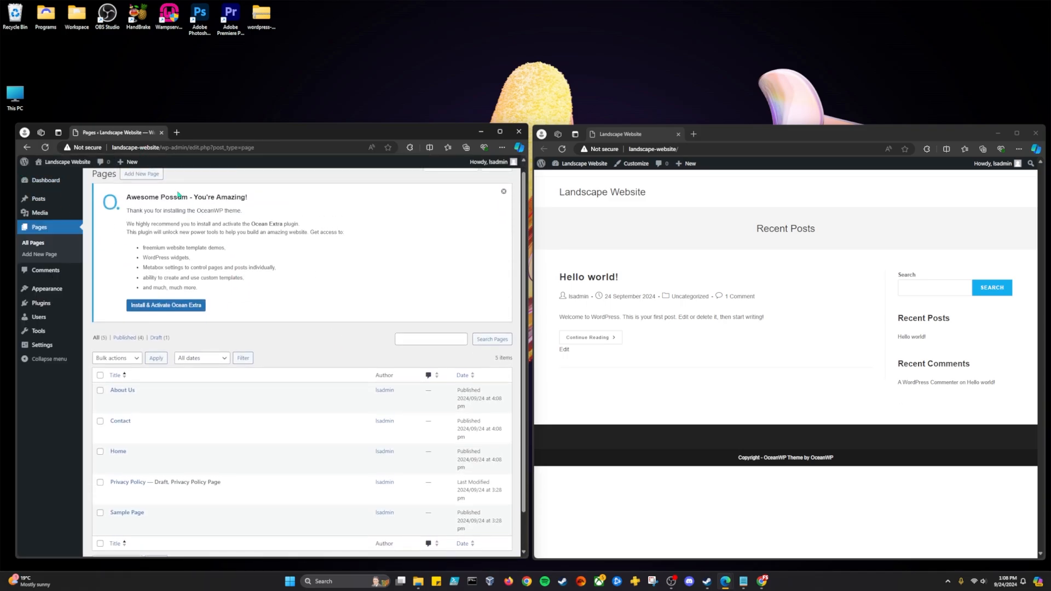
Add and publish a page titled Services, and return to the list of pages
{"action": "left_click", "coordinate": [145, 175]}
{"action": "type", "text": "Services"}
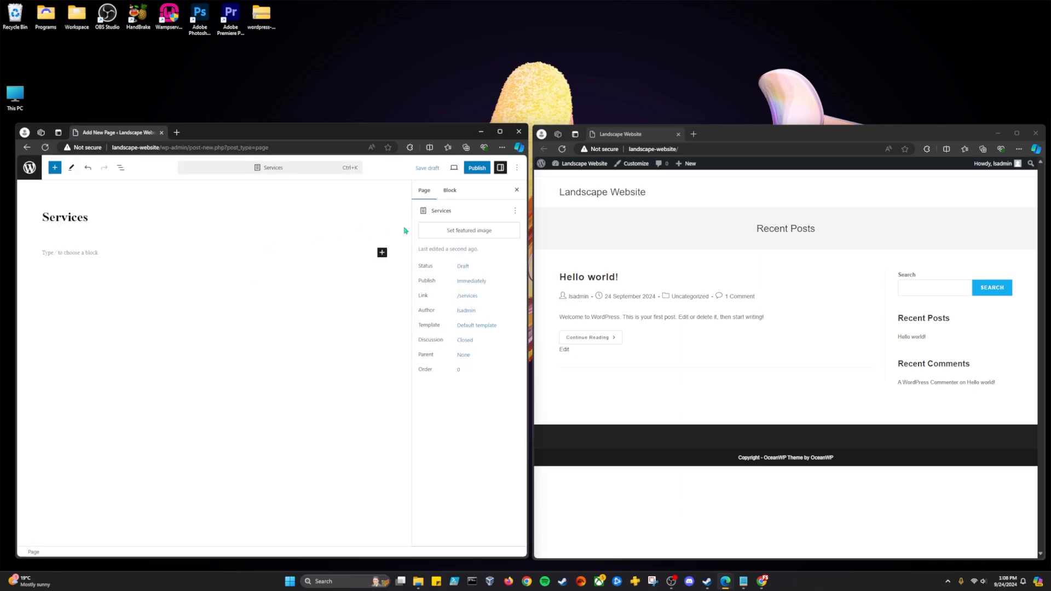
{"action": "left_click", "coordinate": [477, 167]}
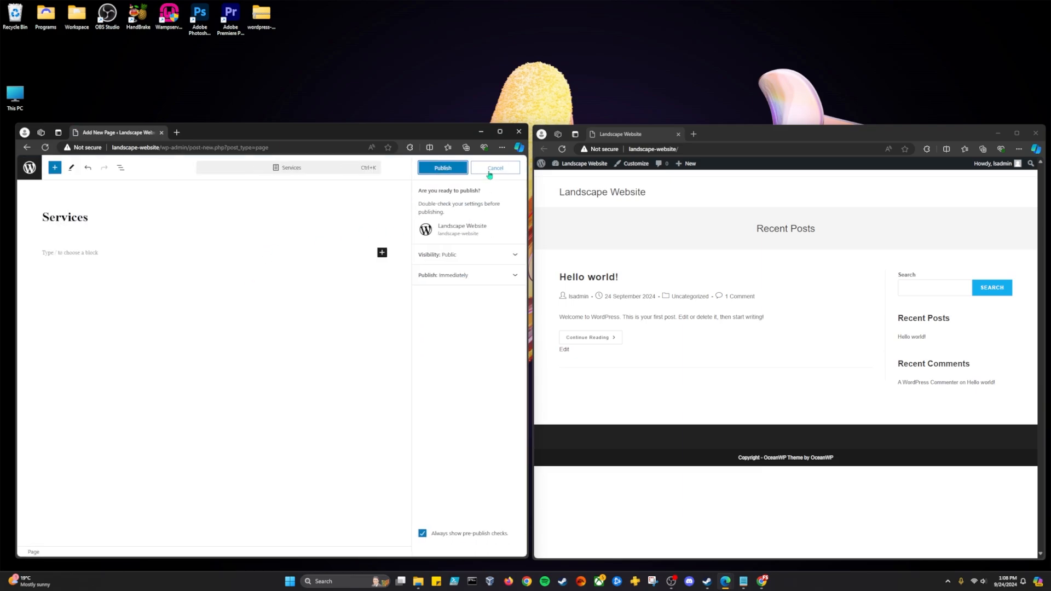
{"action": "left_click", "coordinate": [441, 170]}
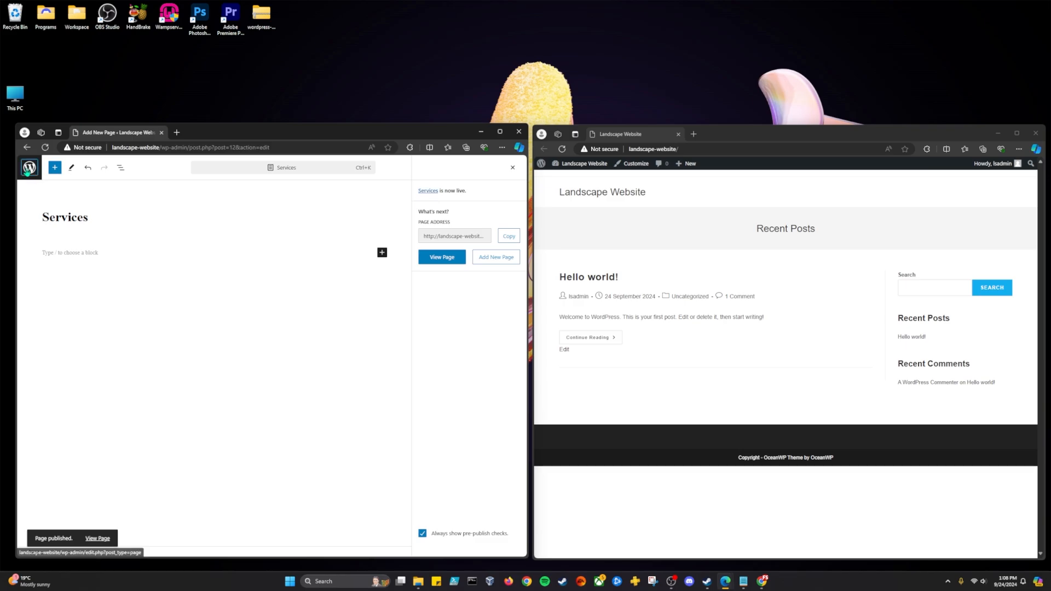
{"action": "left_click", "coordinate": [30, 168]}
{"action": "scroll", "coordinate": [209, 429], "scroll_direction": "down", "scroll_amount": 2}
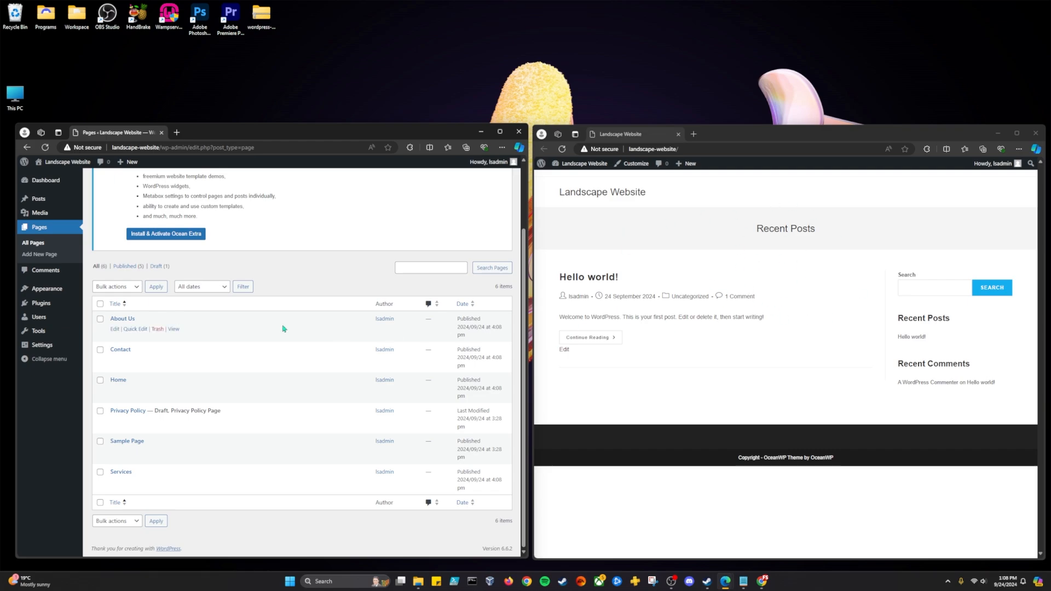
Open the theme's menu management page and name the new menu Main Menu
{"action": "mouse_move", "coordinate": [66, 293]}
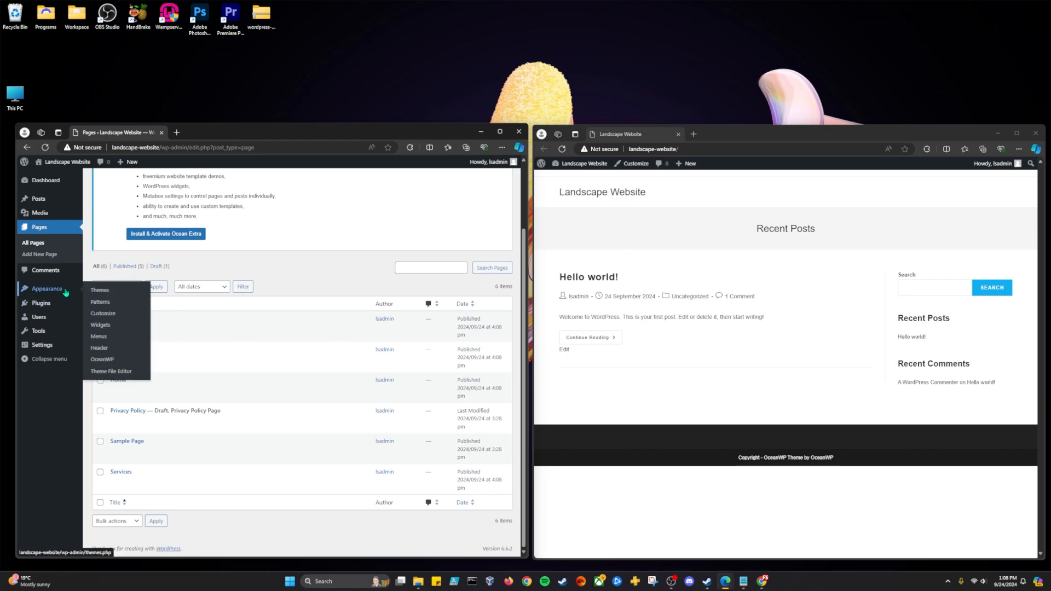
{"action": "left_click", "coordinate": [100, 336]}
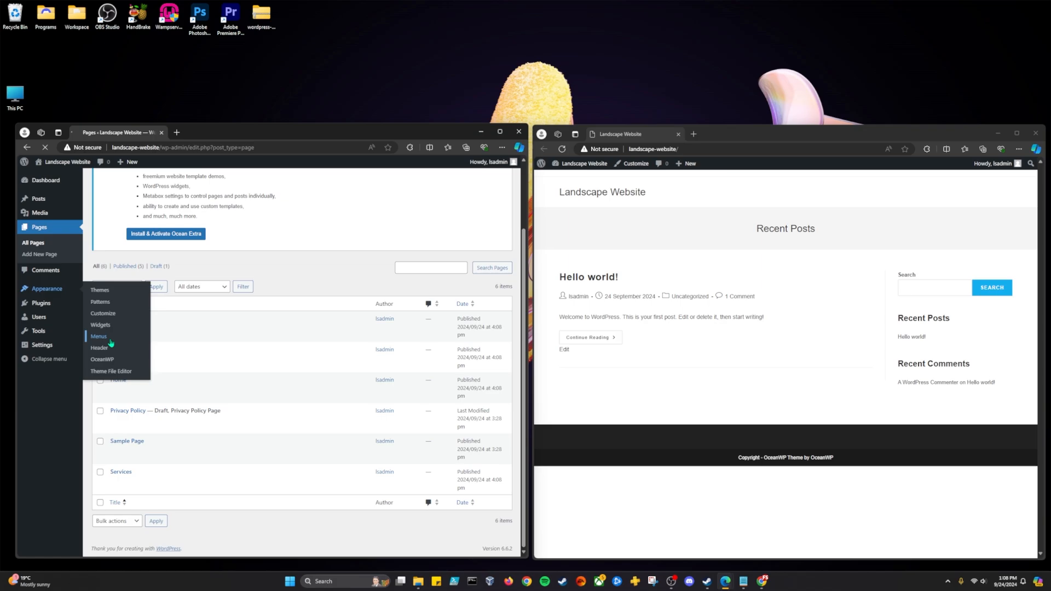
{"action": "scroll", "coordinate": [268, 369], "scroll_direction": "down", "scroll_amount": 1}
{"action": "scroll", "coordinate": [234, 298], "scroll_direction": "up", "scroll_amount": 1}
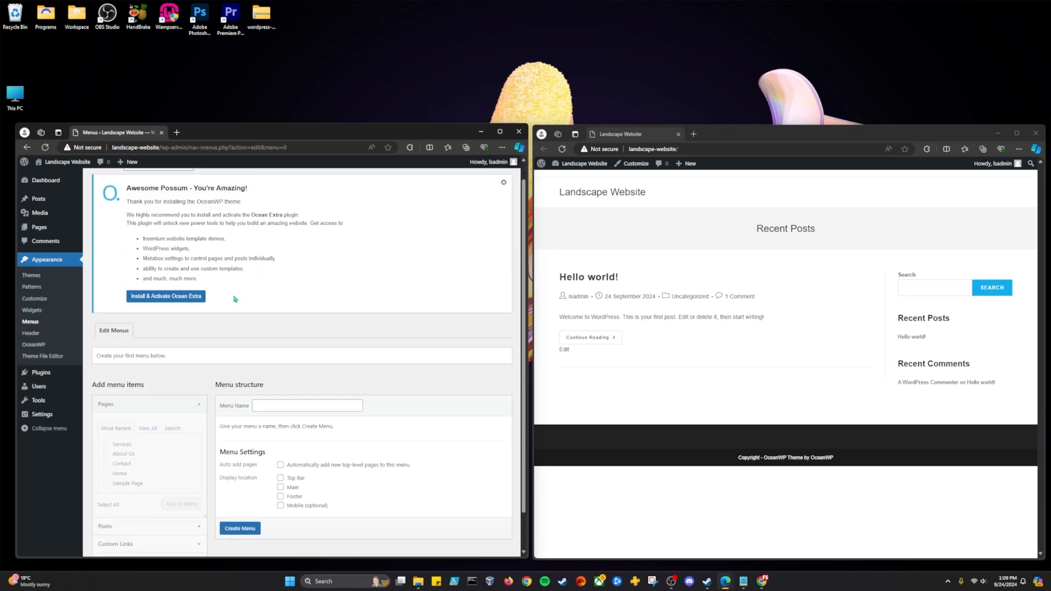
{"action": "left_click_drag", "start_coordinate": [172, 358], "coordinate": [96, 356]}
{"action": "left_click", "coordinate": [133, 355]}
{"action": "scroll", "coordinate": [219, 356], "scroll_direction": "down", "scroll_amount": 1}
{"action": "left_click", "coordinate": [295, 363]}
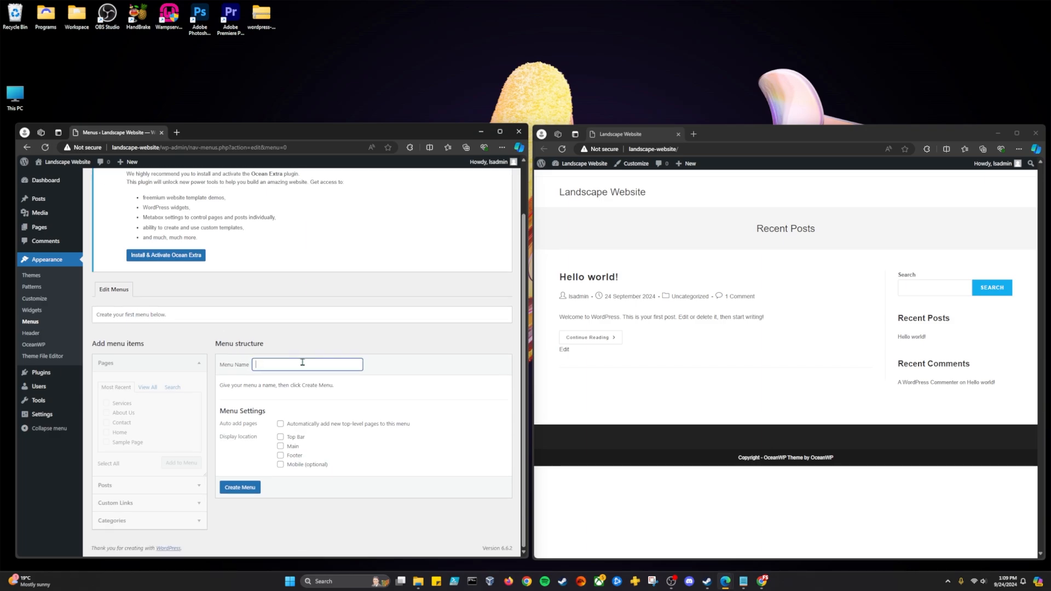
{"action": "left_click_drag", "start_coordinate": [171, 320], "coordinate": [99, 315]}
{"action": "left_click", "coordinate": [171, 321]}
{"action": "left_click", "coordinate": [285, 361]}
Assign the new menu to the Main, Footer and Mobile display locations and create it
{"action": "left_click", "coordinate": [281, 448]}
{"action": "left_click", "coordinate": [280, 455]}
{"action": "left_click", "coordinate": [280, 464]}
{"action": "left_click", "coordinate": [254, 488]}
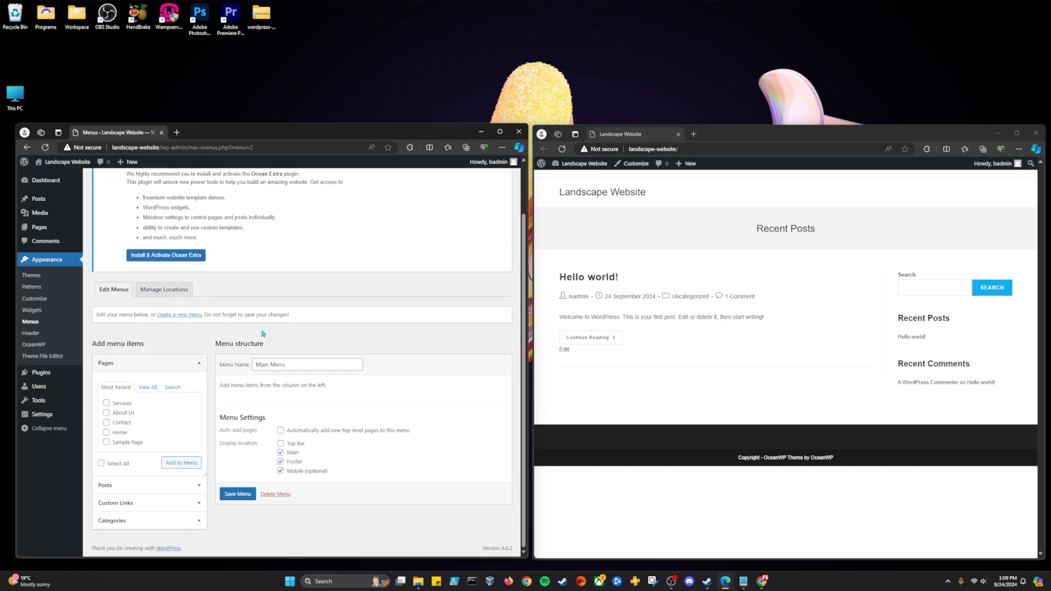
Add the Services, About Us, Contact and Home pages to Main Menu
{"action": "scroll", "coordinate": [370, 378], "scroll_direction": "up", "scroll_amount": 1}
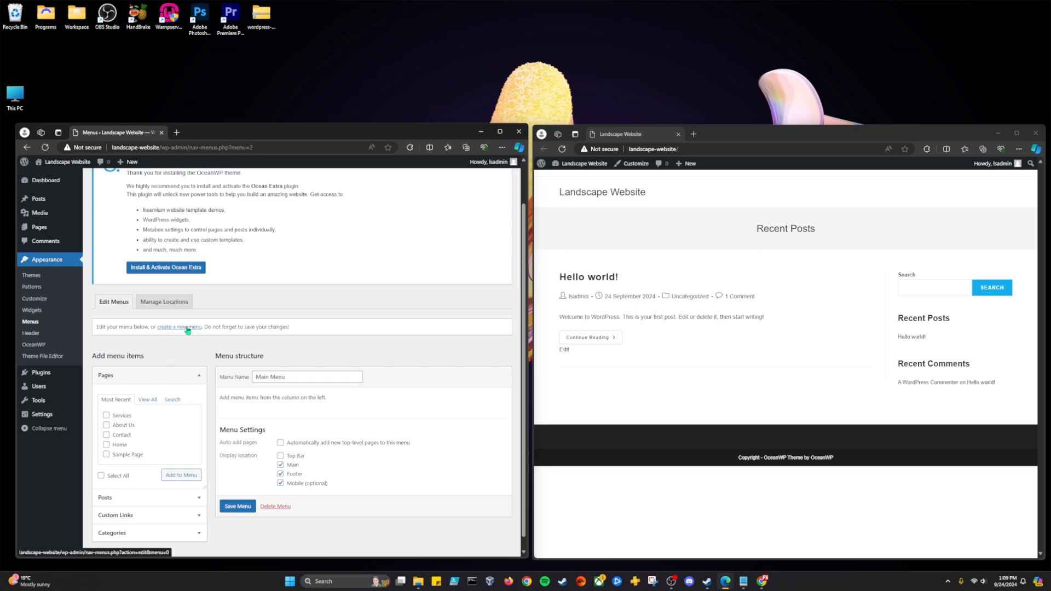
{"action": "scroll", "coordinate": [208, 427], "scroll_direction": "down", "scroll_amount": 1}
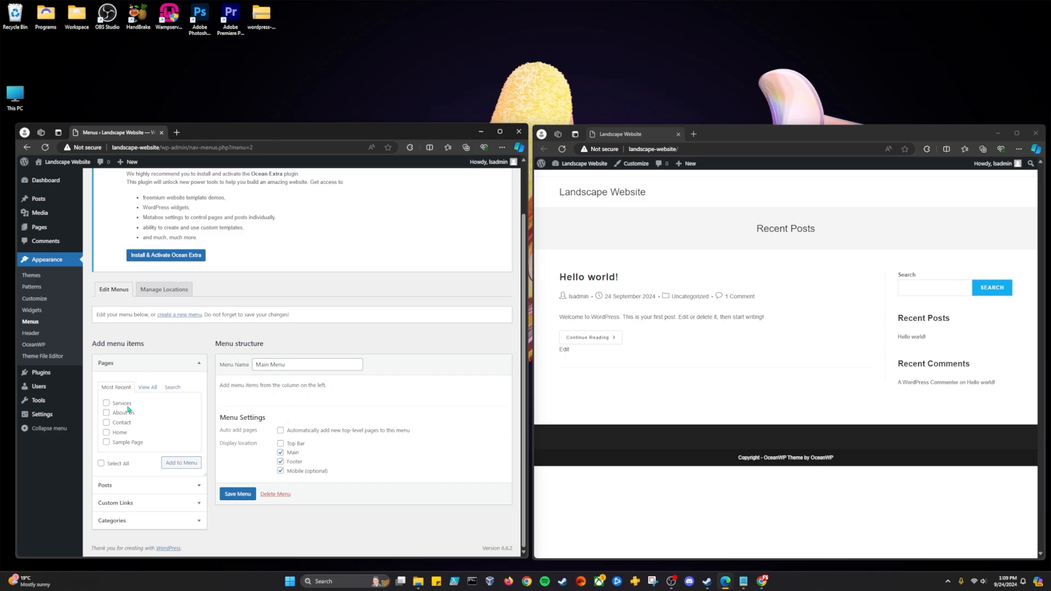
{"action": "left_click", "coordinate": [110, 409]}
{"action": "left_click", "coordinate": [106, 403]}
{"action": "left_click", "coordinate": [106, 412]}
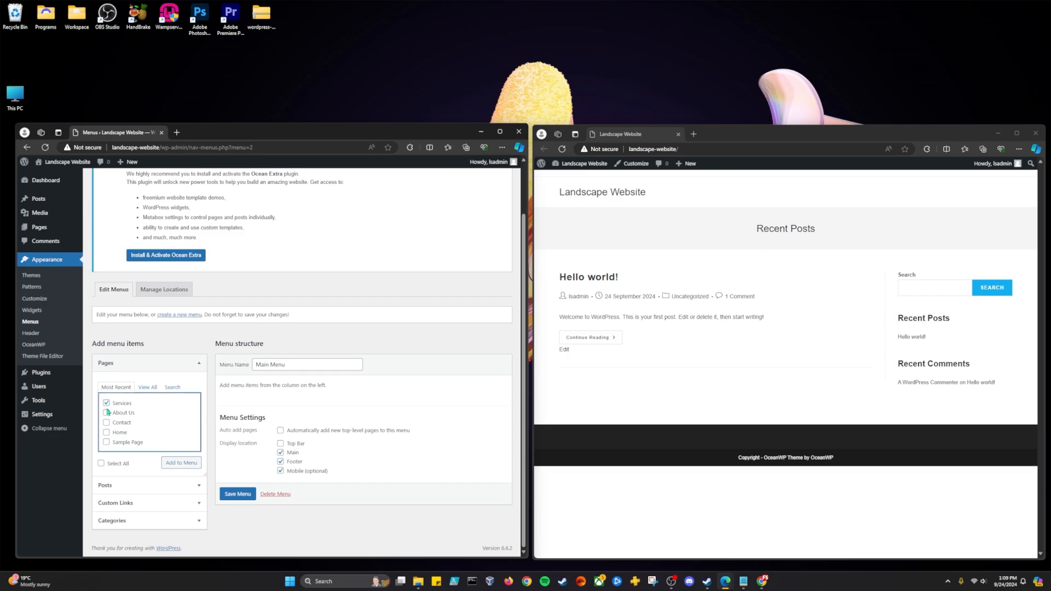
{"action": "left_click", "coordinate": [106, 422]}
{"action": "left_click", "coordinate": [106, 432]}
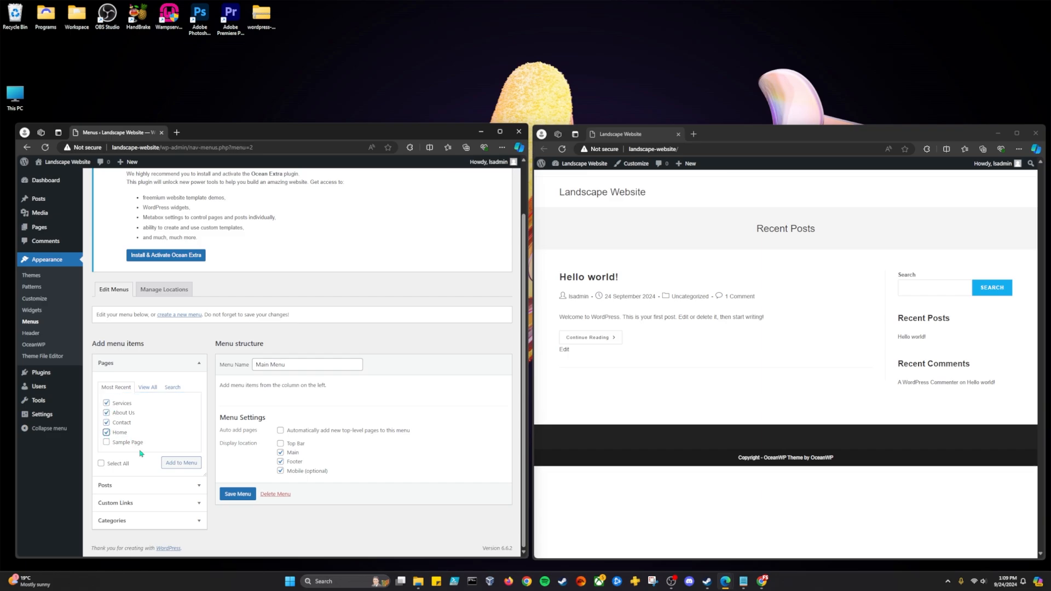
{"action": "left_click", "coordinate": [181, 463]}
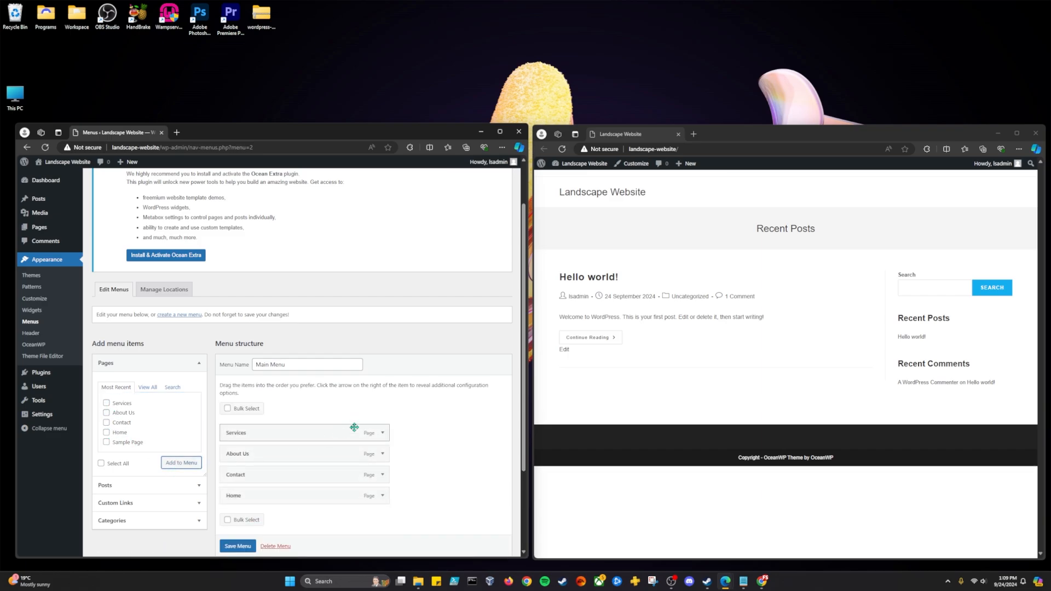
Move Home to the first position in the menu structure and save the menu
{"action": "scroll", "coordinate": [278, 410], "scroll_direction": "down", "scroll_amount": 2}
{"action": "scroll", "coordinate": [371, 404], "scroll_direction": "up", "scroll_amount": 1}
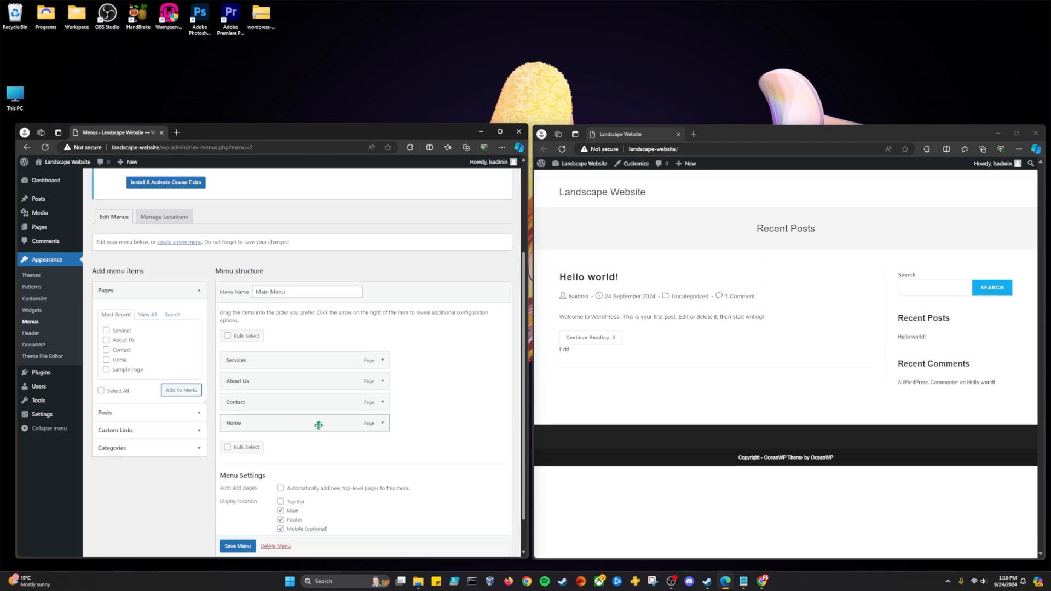
{"action": "left_click_drag", "start_coordinate": [317, 424], "coordinate": [301, 358]}
{"action": "left_click", "coordinate": [238, 547]}
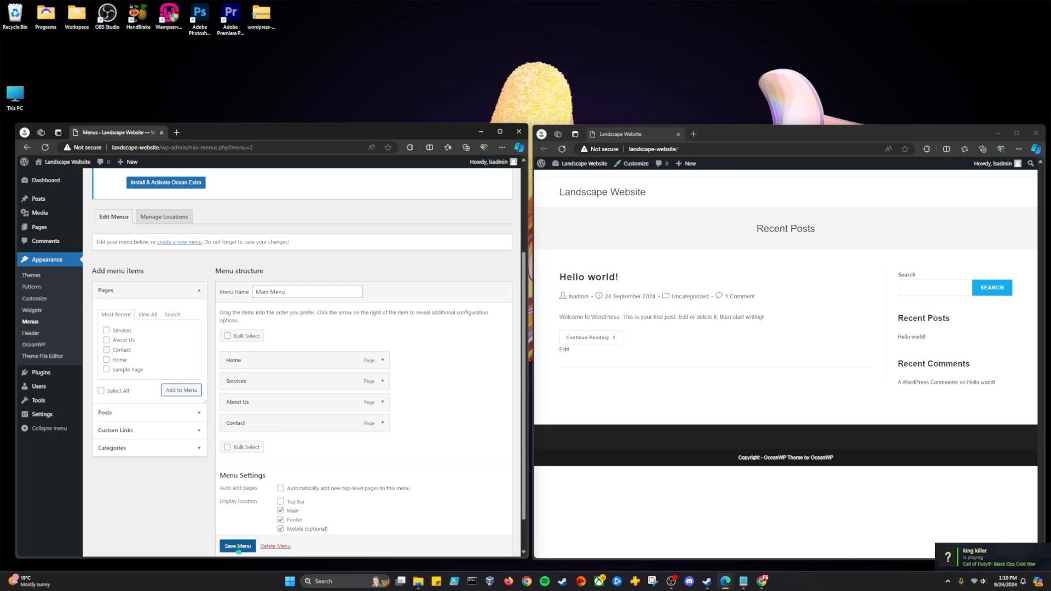
{"action": "scroll", "coordinate": [239, 548], "scroll_direction": "down", "scroll_amount": 1}
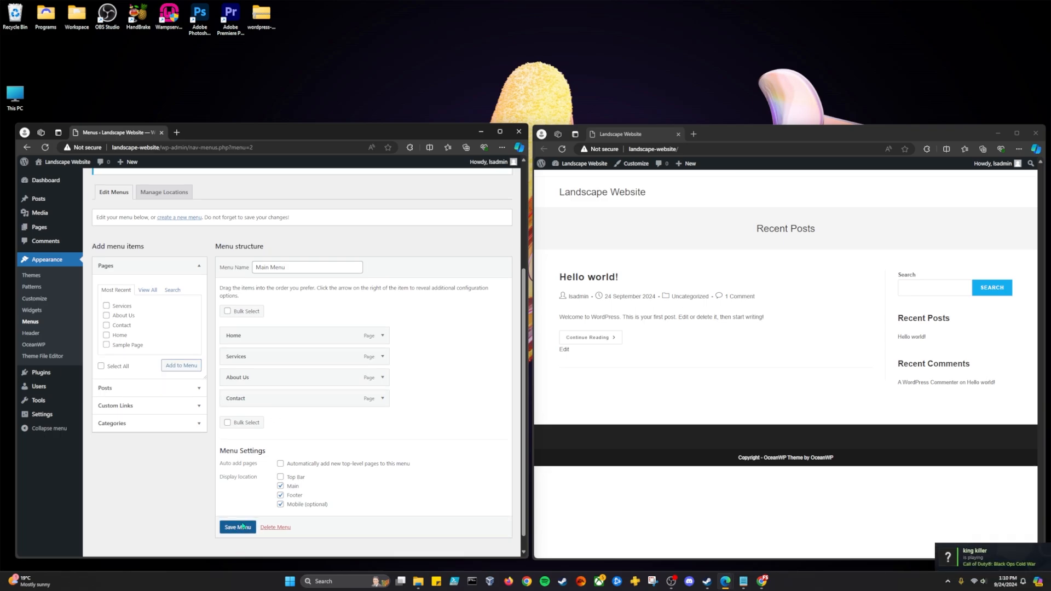
{"action": "left_click", "coordinate": [237, 527]}
Review the saved menu and reload the live site to check its header and footer navigation
{"action": "scroll", "coordinate": [386, 358], "scroll_direction": "down", "scroll_amount": 2}
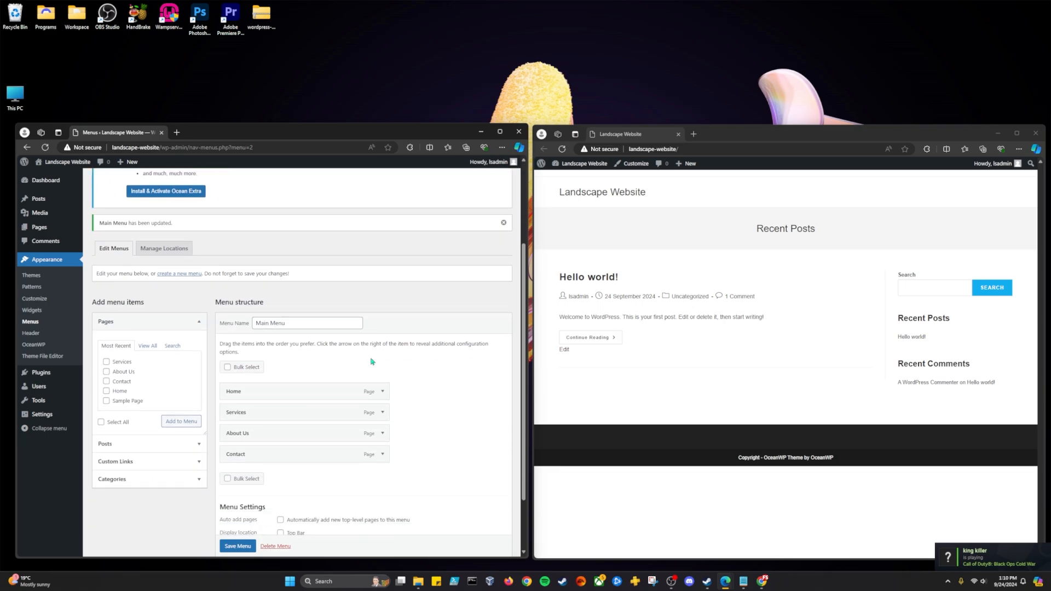
{"action": "scroll", "coordinate": [409, 443], "scroll_direction": "down", "scroll_amount": 1}
{"action": "scroll", "coordinate": [419, 417], "scroll_direction": "up", "scroll_amount": 3}
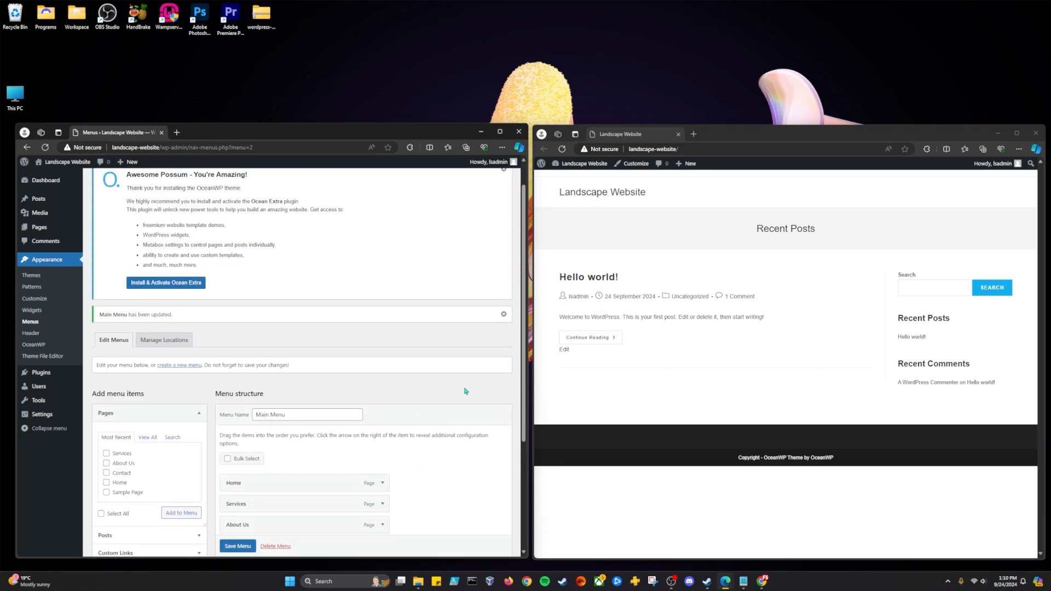
{"action": "scroll", "coordinate": [464, 391], "scroll_direction": "down", "scroll_amount": 4}
{"action": "left_click", "coordinate": [745, 409]}
{"action": "key", "text": "F5"}
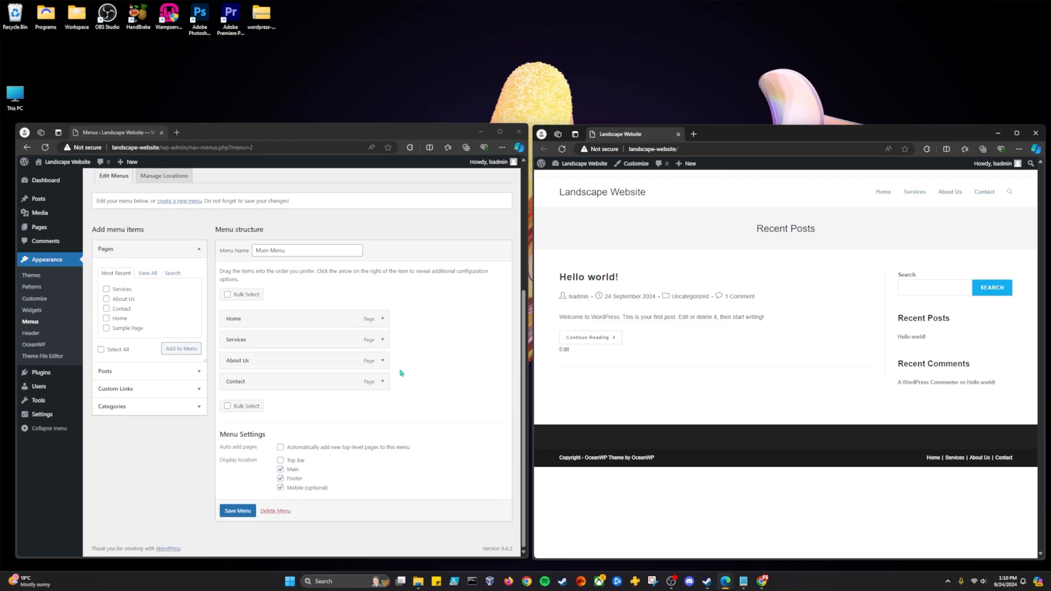
Open the customizer in a new tab and set the homepage to display the static page Home
{"action": "scroll", "coordinate": [339, 361], "scroll_direction": "up", "scroll_amount": 1}
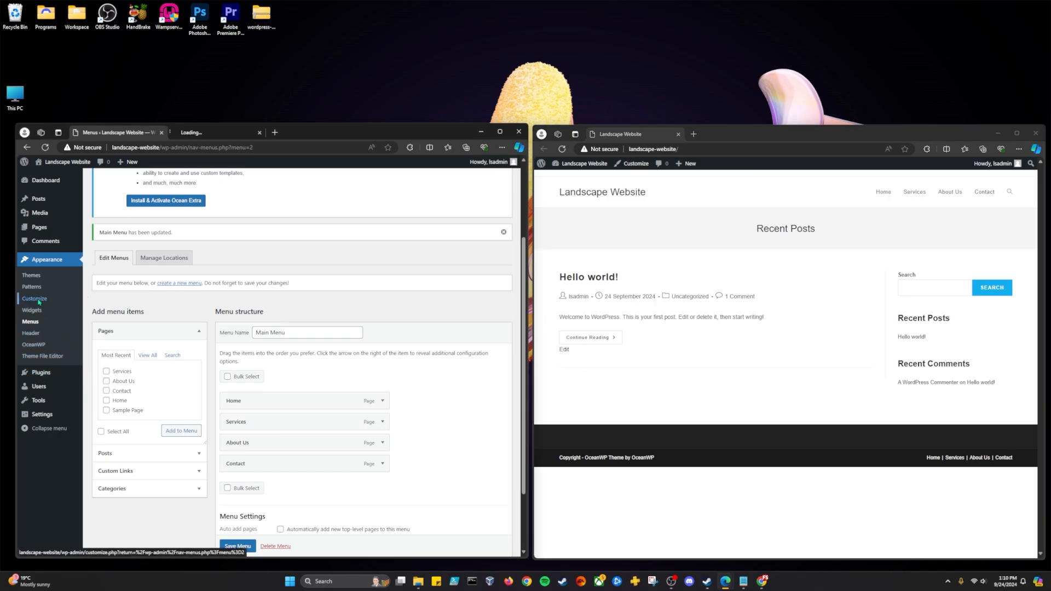
{"action": "middle_click", "coordinate": [34, 299]}
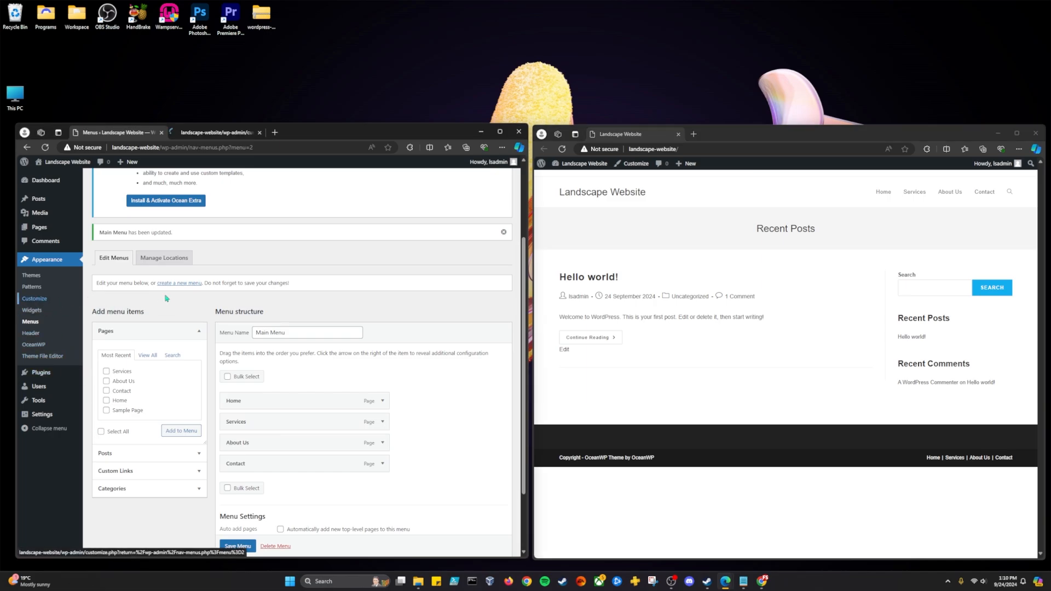
{"action": "right_click", "coordinate": [44, 299]}
{"action": "left_click", "coordinate": [202, 133]}
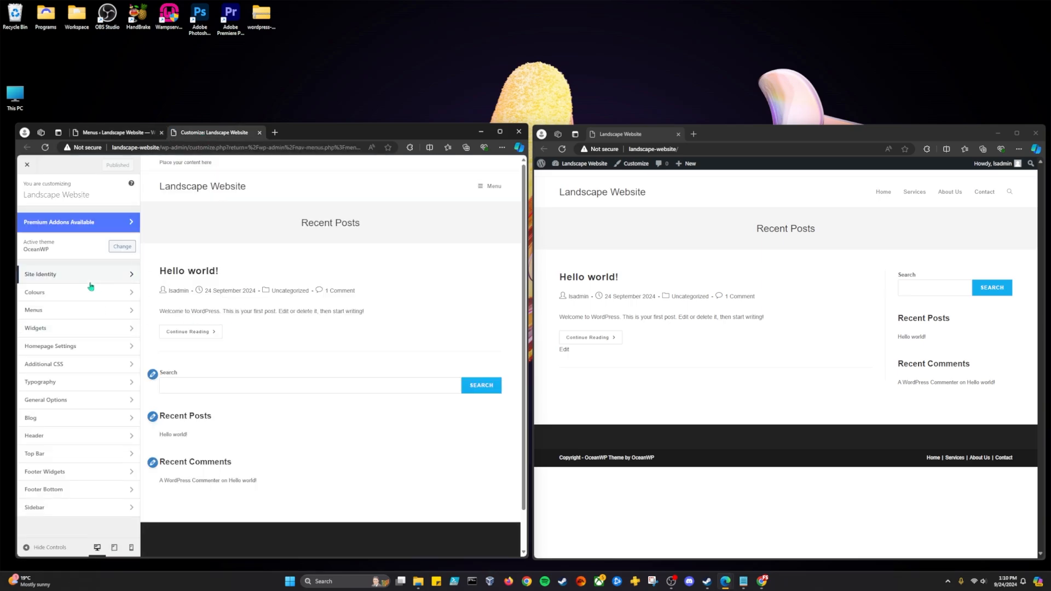
{"action": "left_click", "coordinate": [82, 346]}
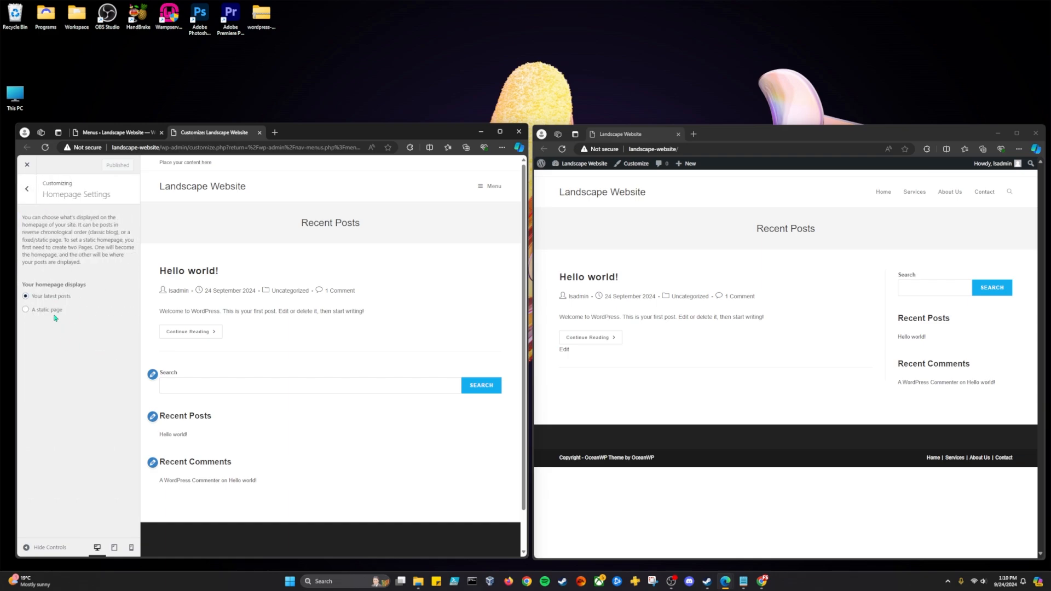
{"action": "left_click", "coordinate": [52, 310]}
{"action": "left_click", "coordinate": [76, 345]}
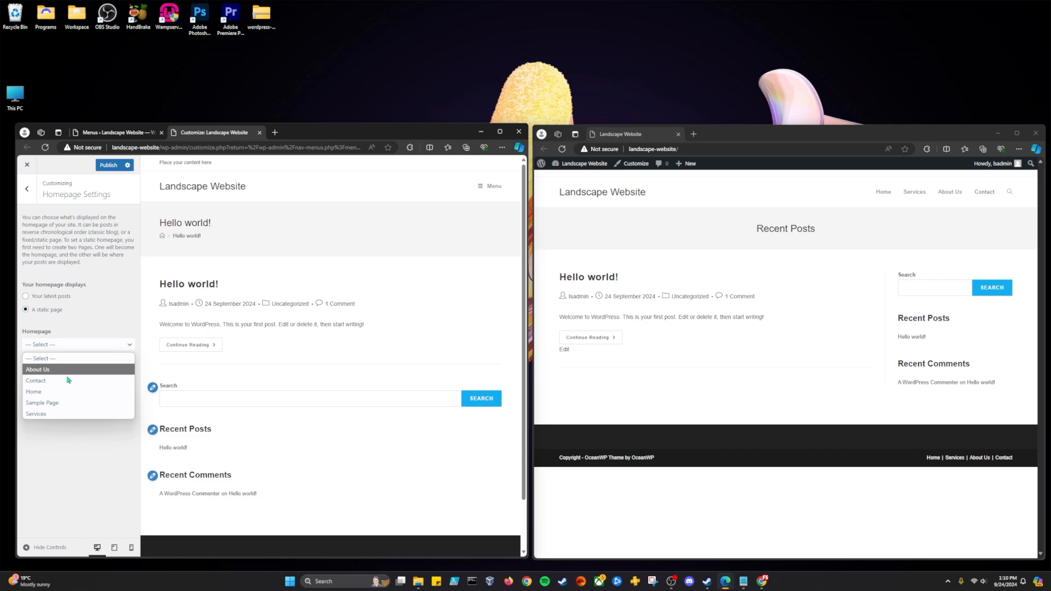
{"action": "left_click", "coordinate": [76, 391]}
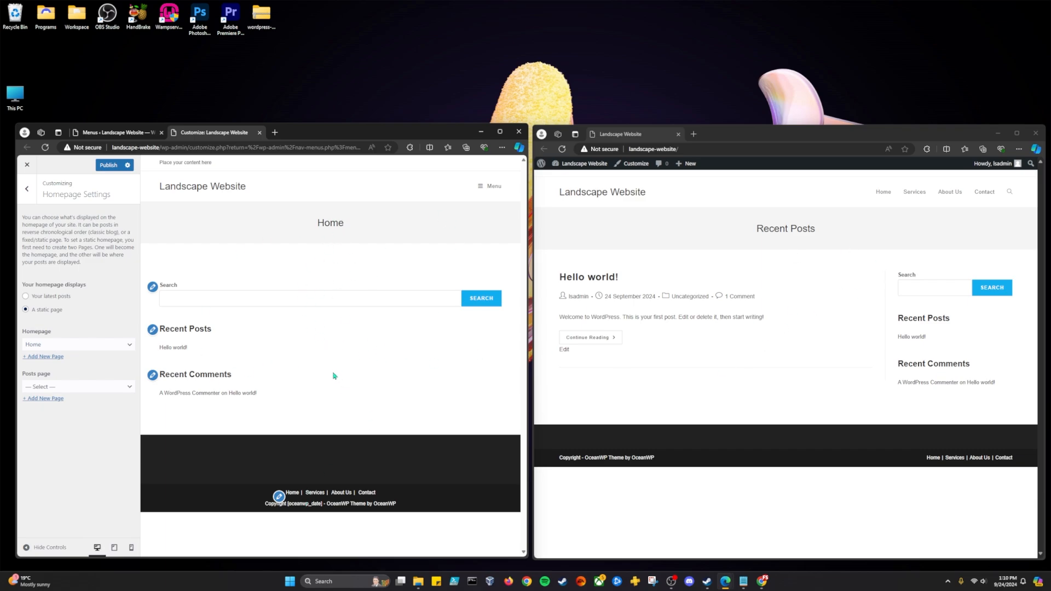
{"action": "left_click", "coordinate": [27, 188]}
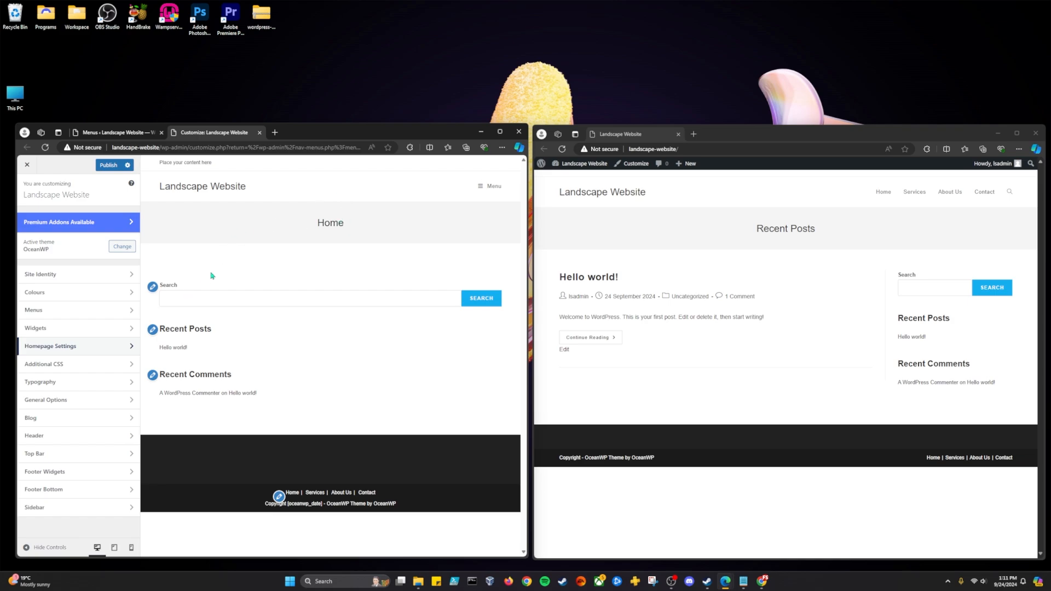
Set the body typography's font family to Lato
{"action": "left_click", "coordinate": [63, 383]}
{"action": "left_click", "coordinate": [60, 221]}
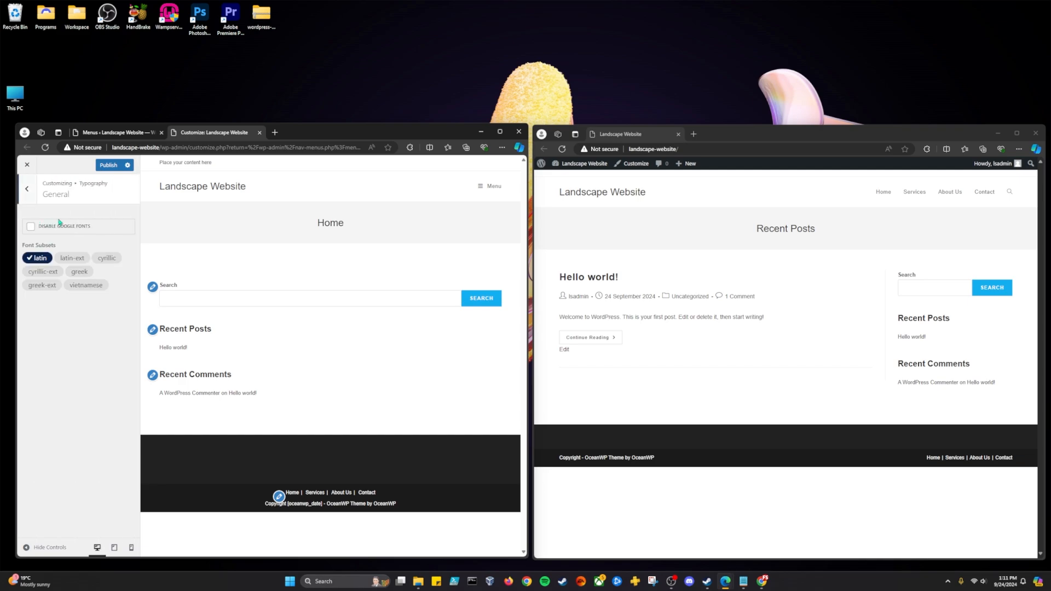
{"action": "left_click", "coordinate": [29, 198]}
{"action": "left_click", "coordinate": [59, 248]}
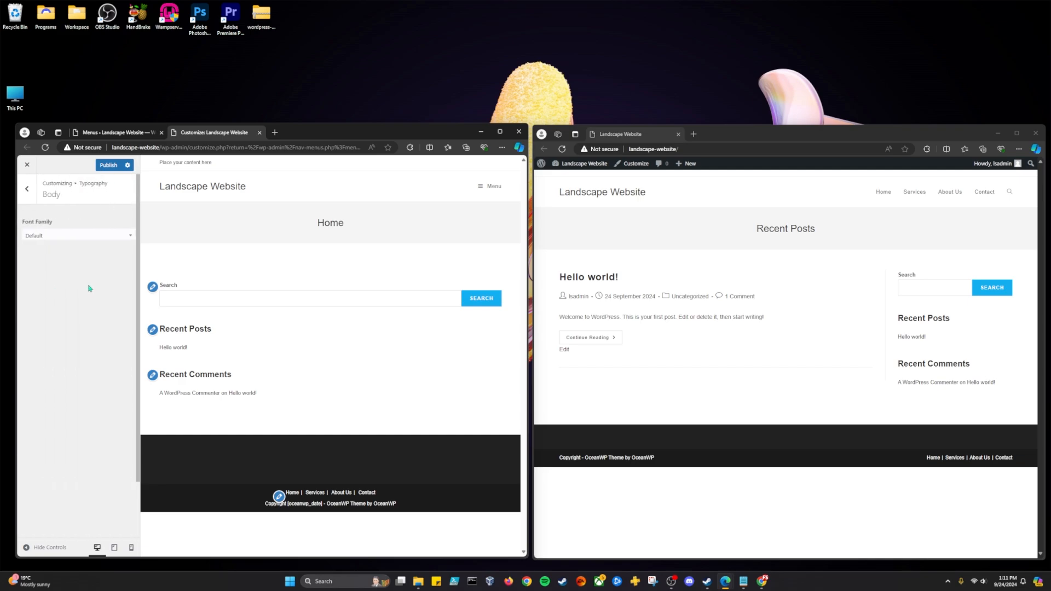
{"action": "left_click", "coordinate": [71, 236]}
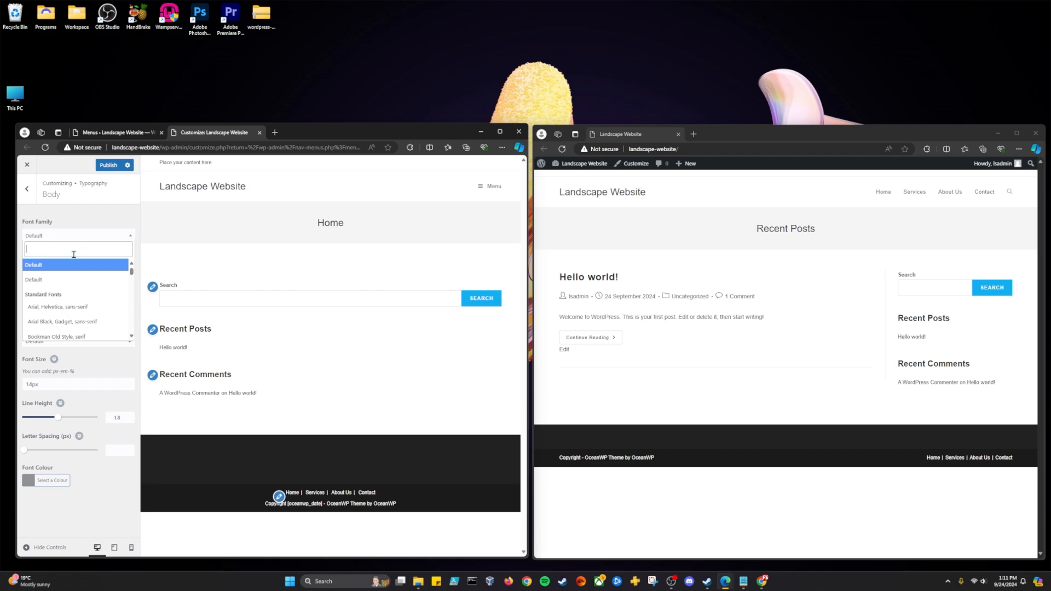
{"action": "type", "text": "lato"}
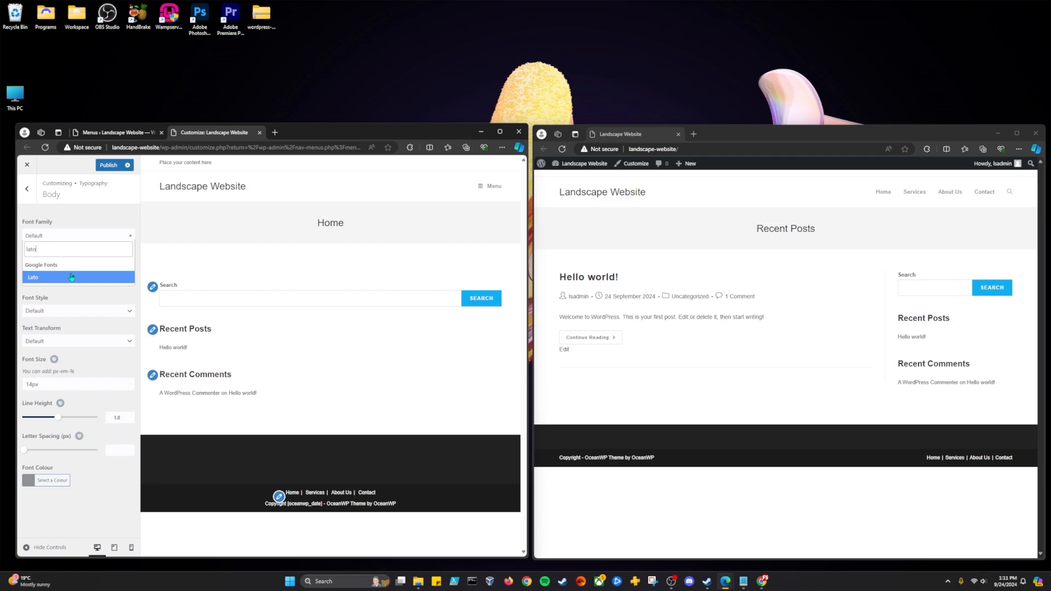
{"action": "left_click", "coordinate": [71, 276]}
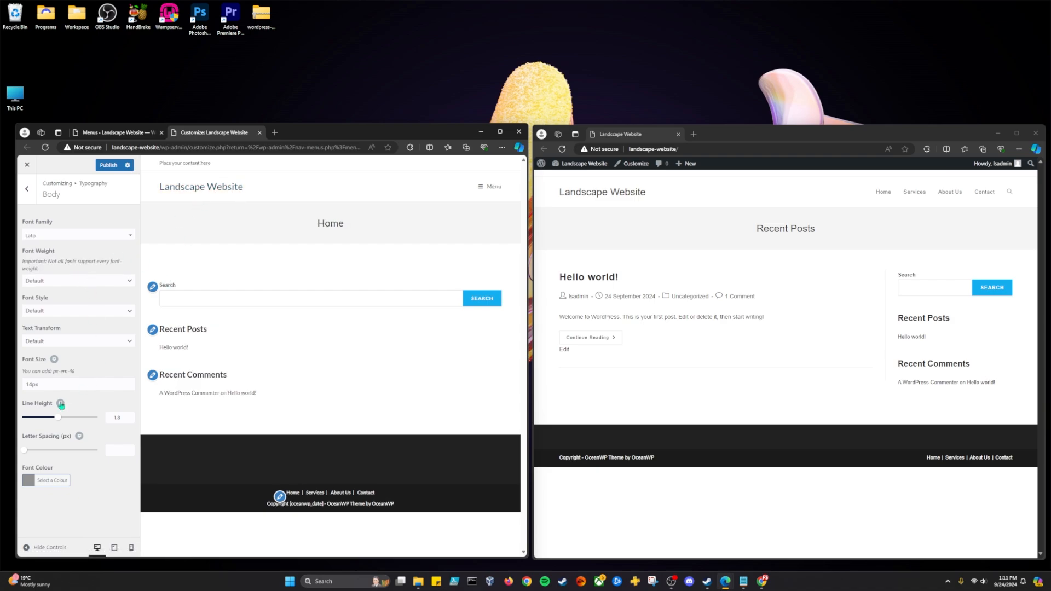
Set the font size of the main menu typography to 16px
{"action": "left_click", "coordinate": [27, 188]}
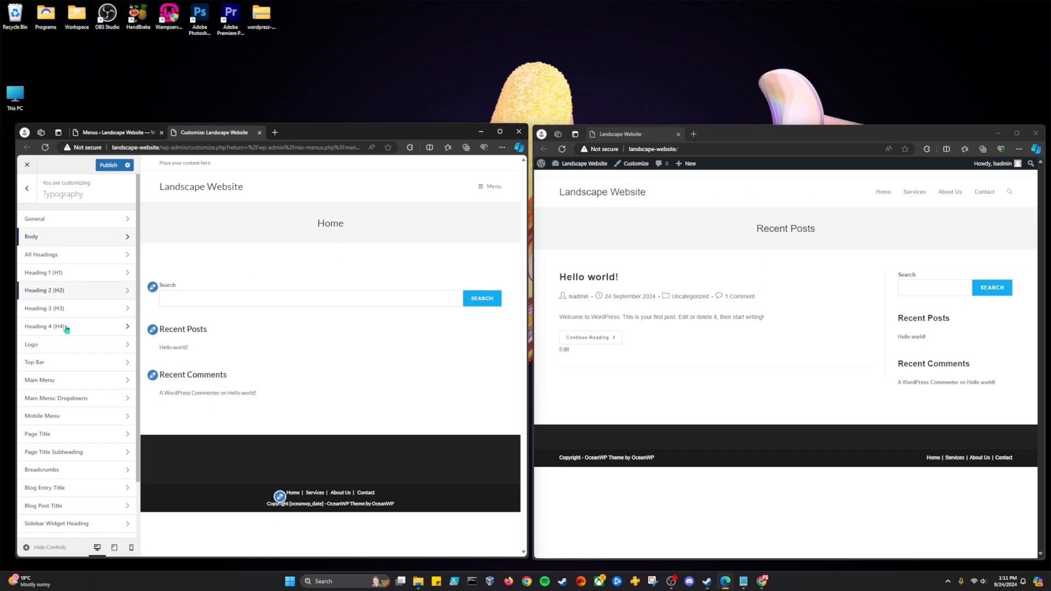
{"action": "left_click", "coordinate": [60, 381]}
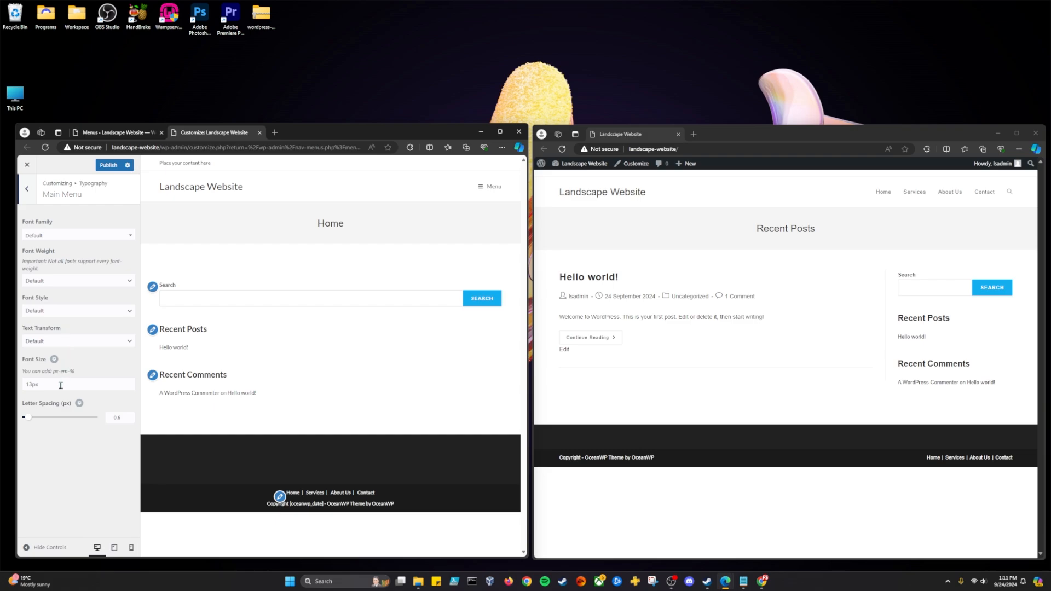
{"action": "left_click", "coordinate": [31, 385]}
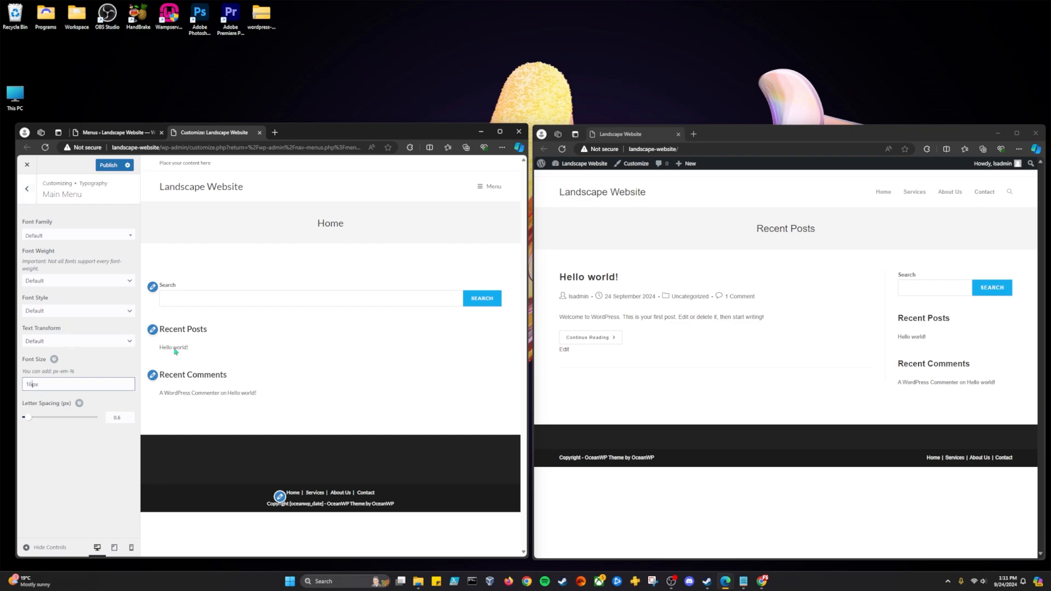
Widen the customizer window to reveal the full desktop menu and set the main menu's text transform to Uppercase
{"action": "left_click_drag", "start_coordinate": [529, 238], "coordinate": [696, 227]}
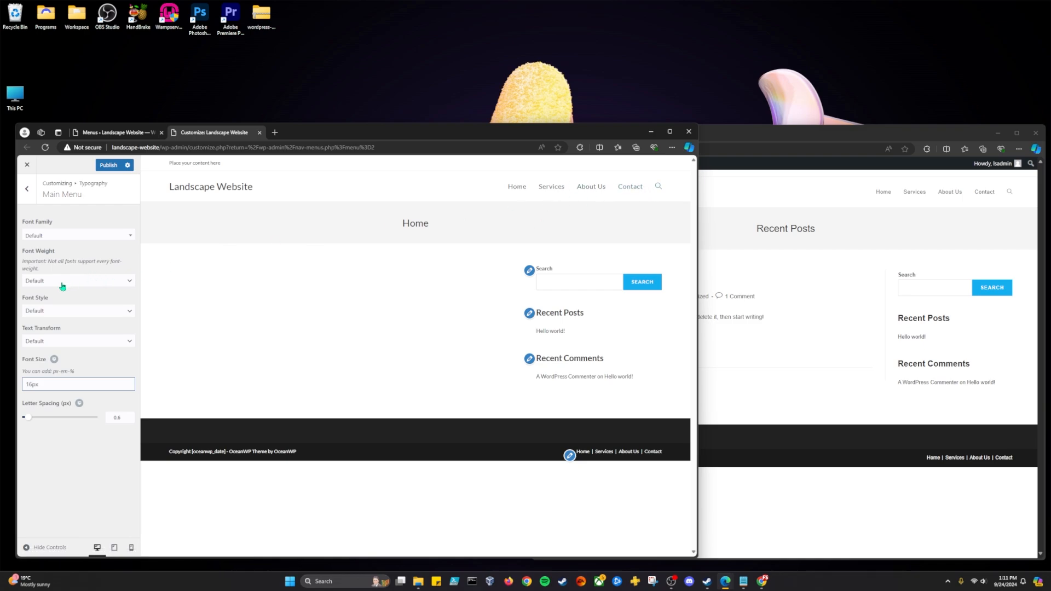
{"action": "left_click", "coordinate": [51, 309]}
{"action": "left_click", "coordinate": [58, 319]}
{"action": "left_click", "coordinate": [51, 341]}
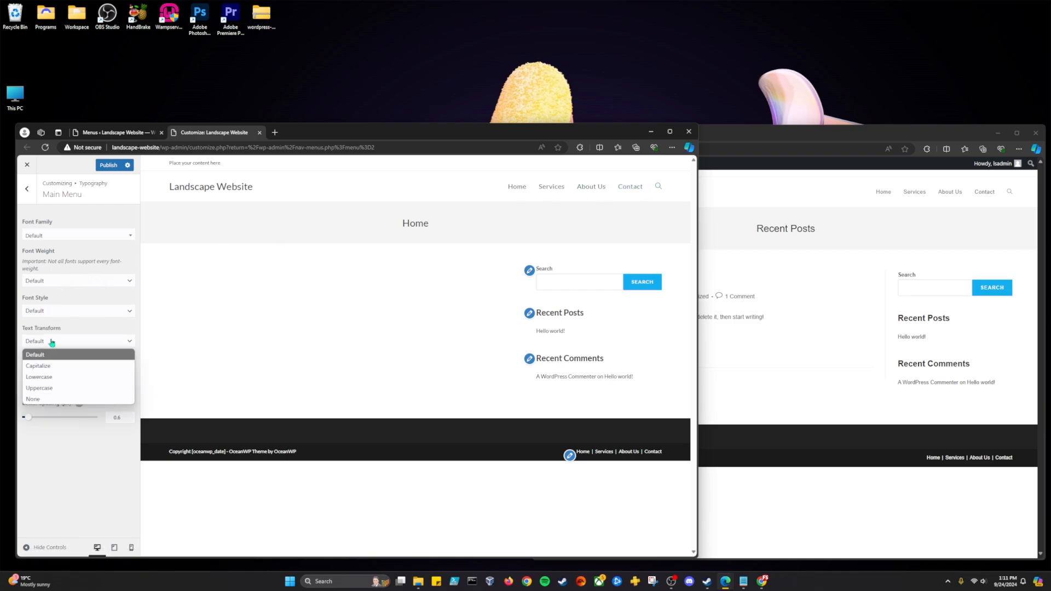
{"action": "left_click", "coordinate": [48, 388]}
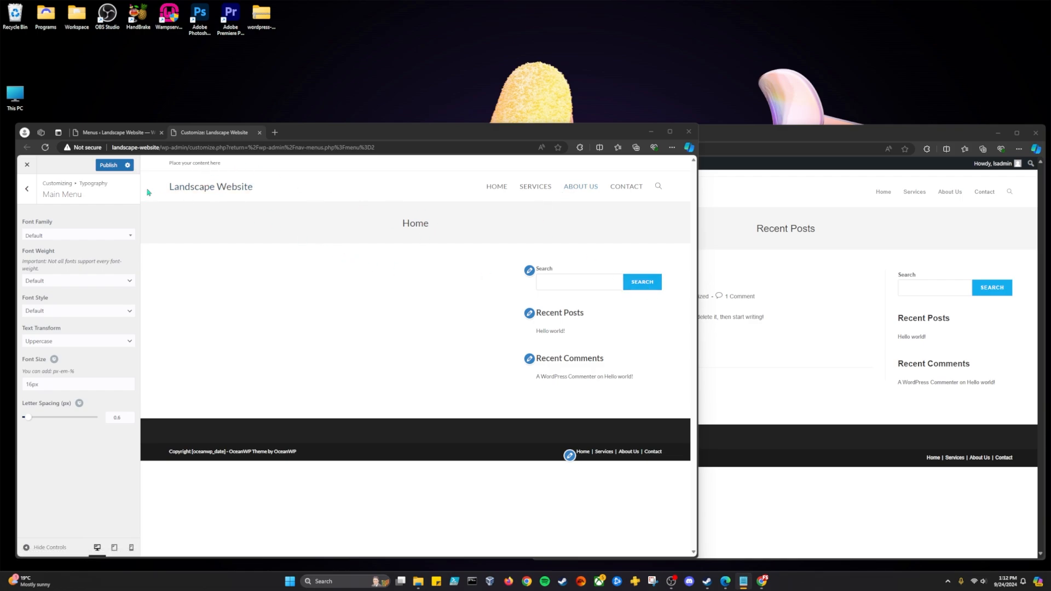
Look through the Site Identity and Header settings for the site logo option
{"action": "left_click", "coordinate": [26, 189]}
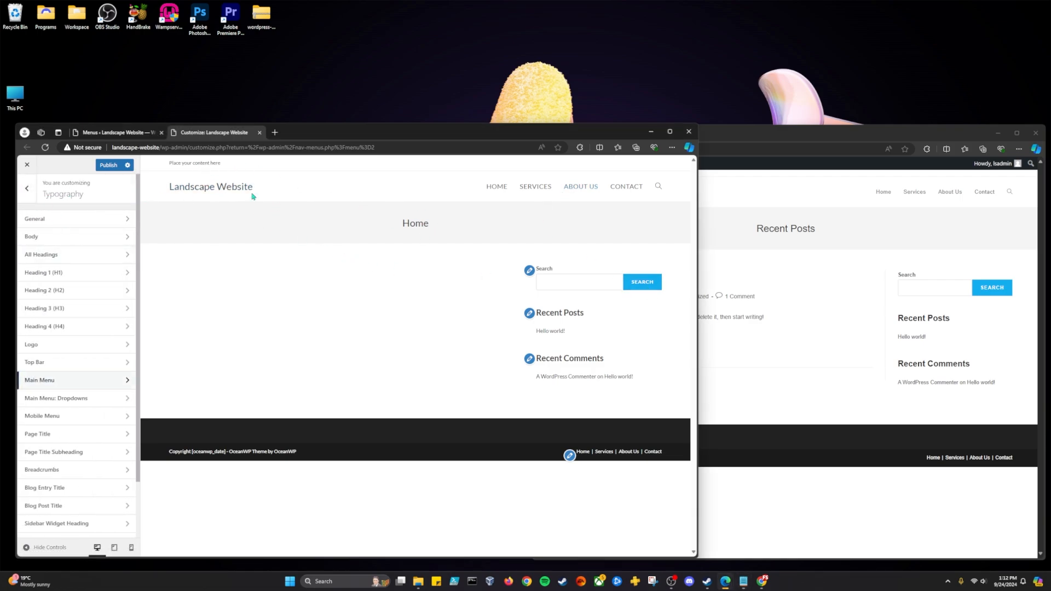
{"action": "left_click", "coordinate": [26, 188]}
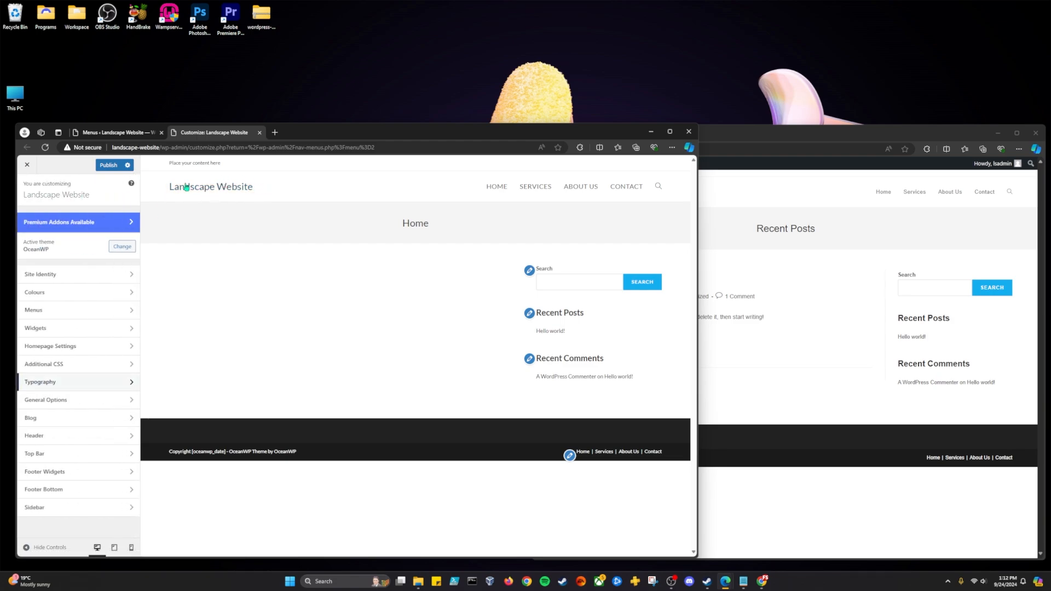
{"action": "left_click", "coordinate": [77, 275]}
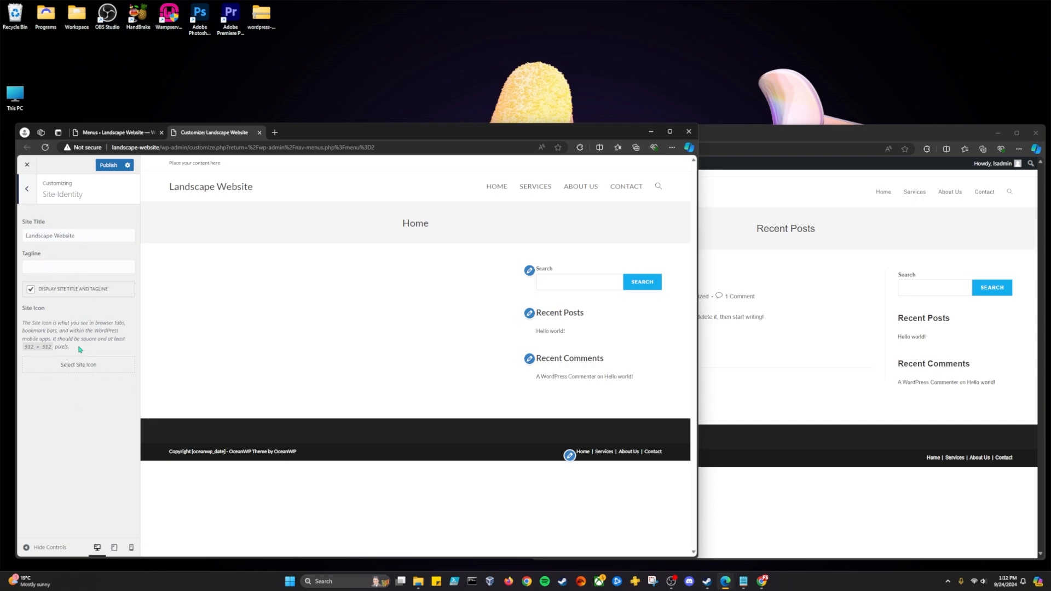
{"action": "left_click", "coordinate": [31, 194]}
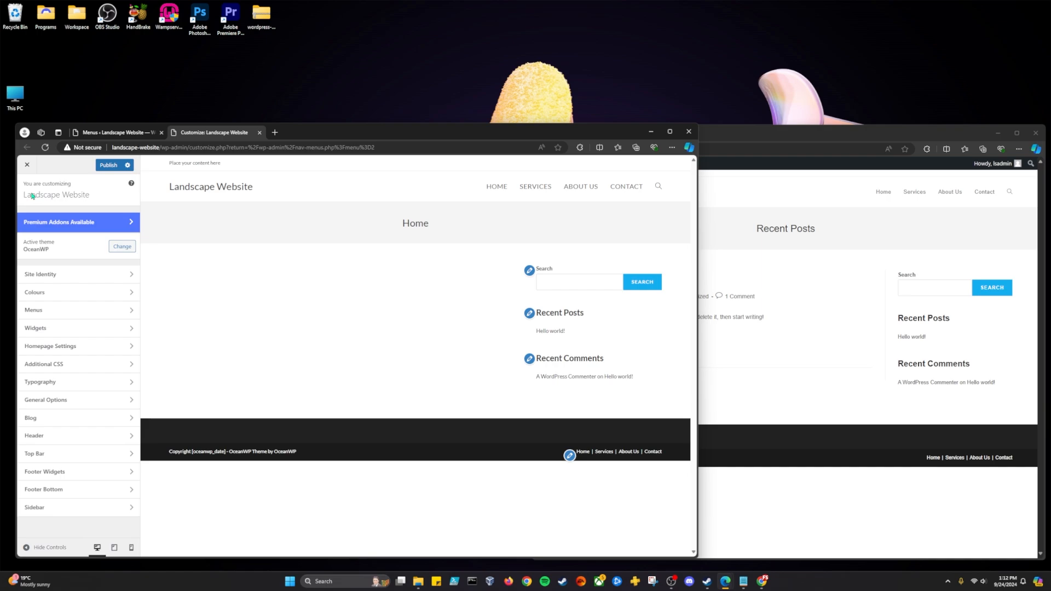
{"action": "left_click", "coordinate": [84, 435]}
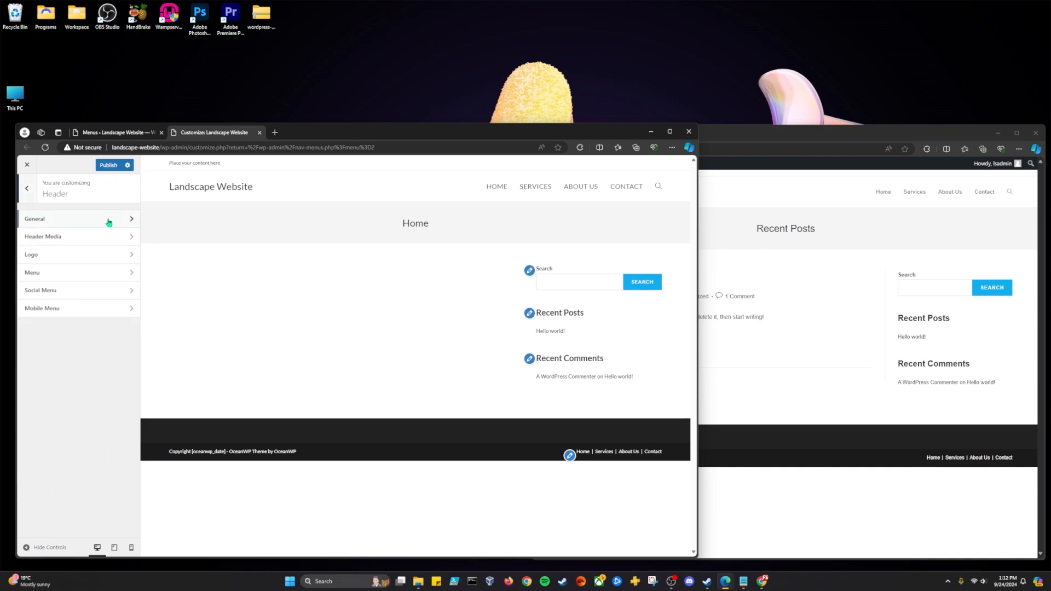
{"action": "left_click", "coordinate": [112, 253]}
{"action": "left_click", "coordinate": [23, 192]}
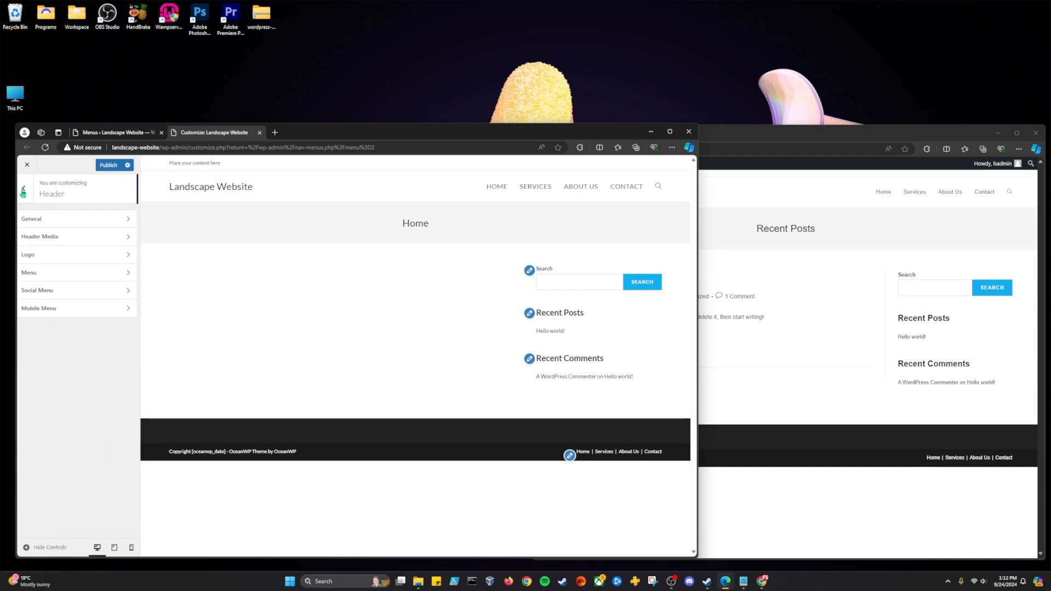
{"action": "left_click", "coordinate": [23, 192]}
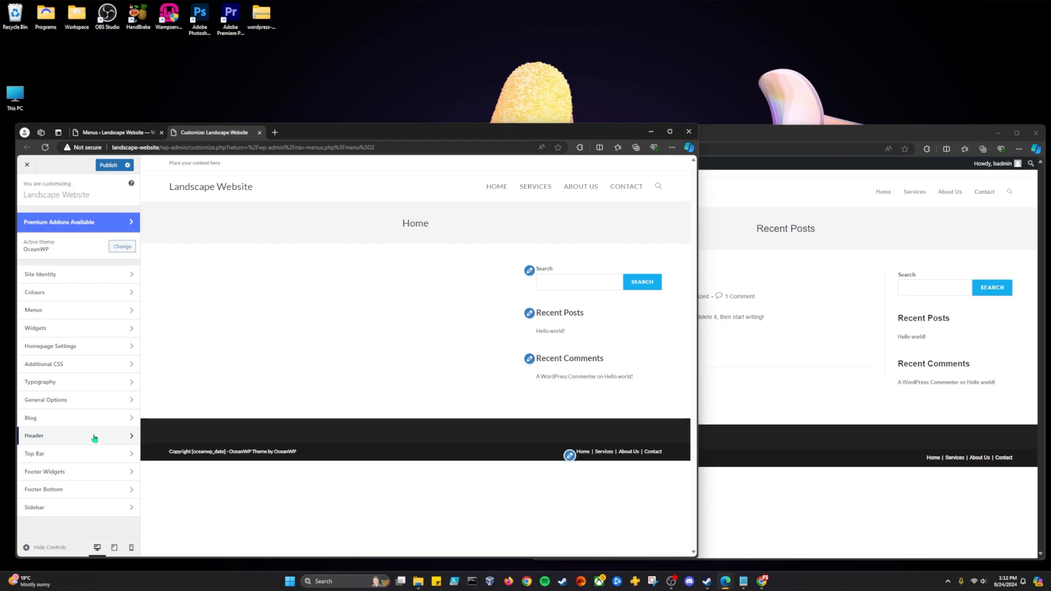
Upload the lanscape4u-logo-green.jpg image as the header logo and skip cropping it
{"action": "left_click", "coordinate": [94, 438]}
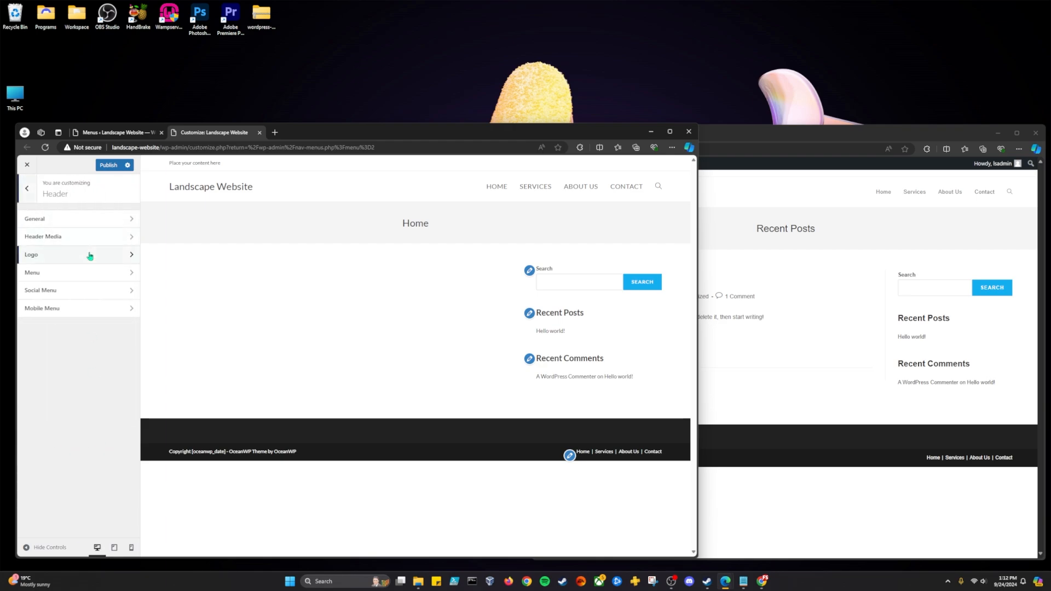
{"action": "left_click", "coordinate": [85, 252]}
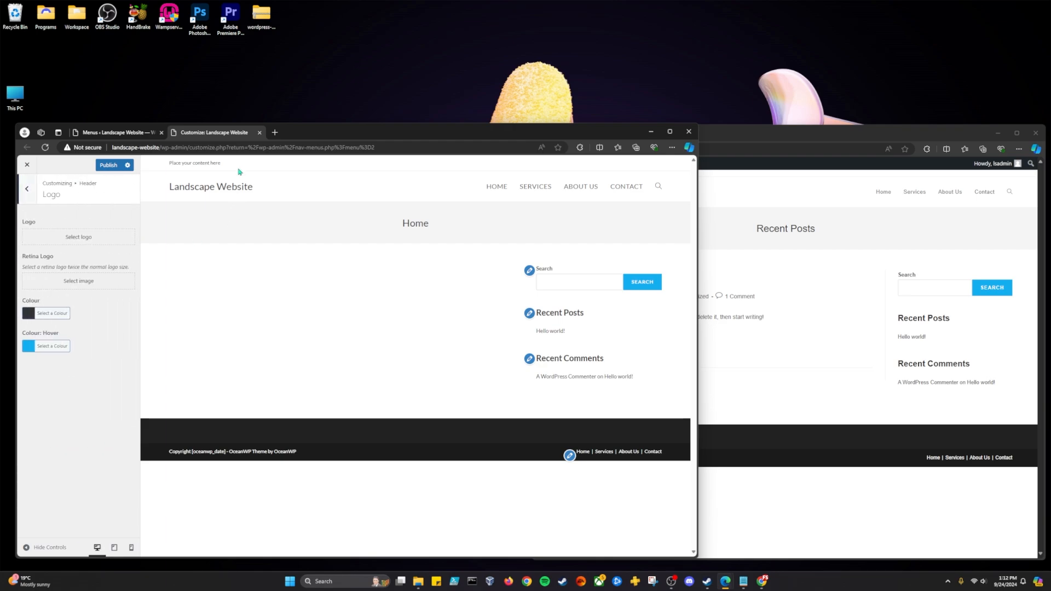
{"action": "left_click", "coordinate": [101, 237]}
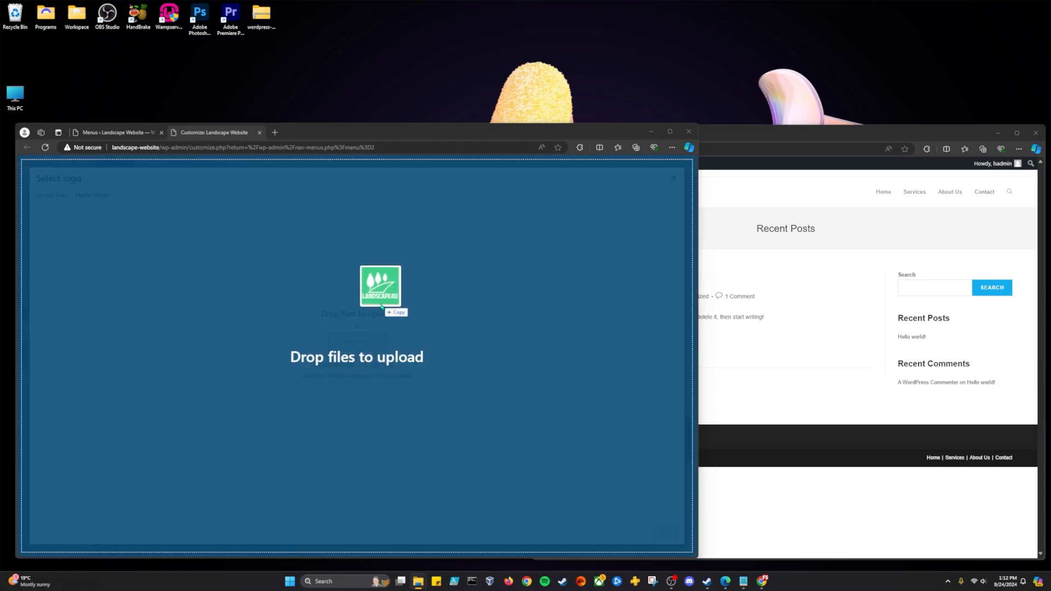
{"action": "left_click_drag", "start_coordinate": [375, 286], "coordinate": [381, 307]}
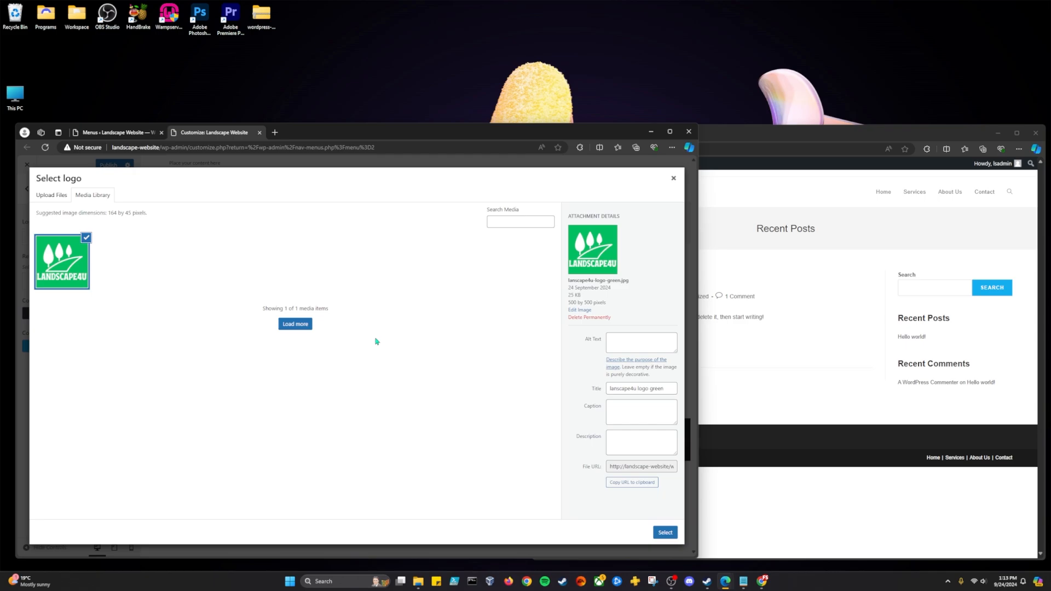
{"action": "left_click", "coordinate": [664, 532]}
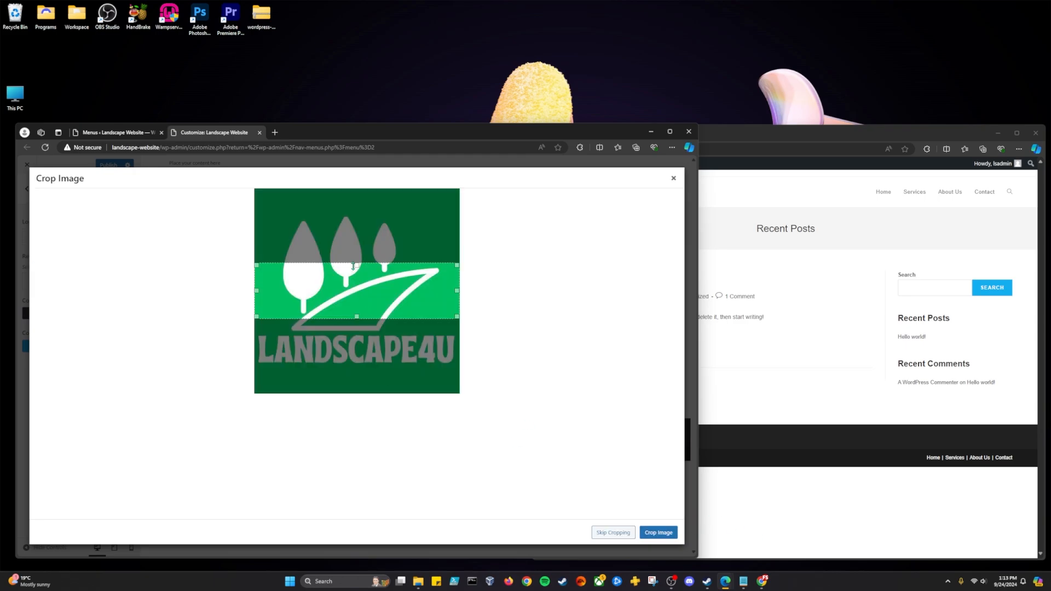
{"action": "left_click", "coordinate": [609, 533]}
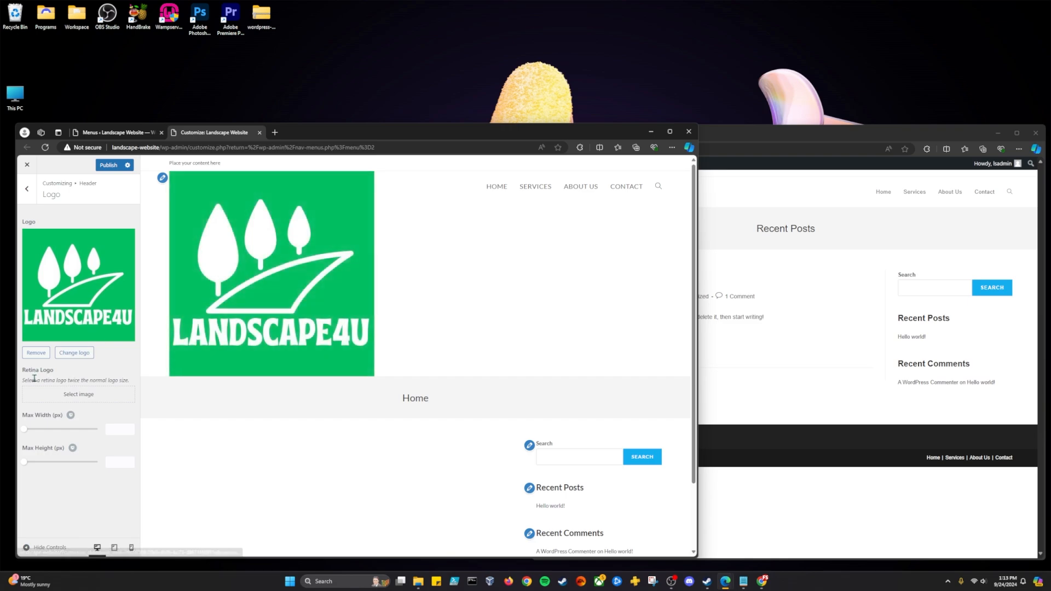
Set the header logo's maximum width to 100 px and its maximum height to 500 px
{"action": "mouse_move", "coordinate": [25, 430]}
{"action": "left_mouse_down"}
{"action": "mouse_move", "coordinate": [94, 432]}
{"action": "mouse_move", "coordinate": [40, 432]}
{"action": "left_mouse_up"}
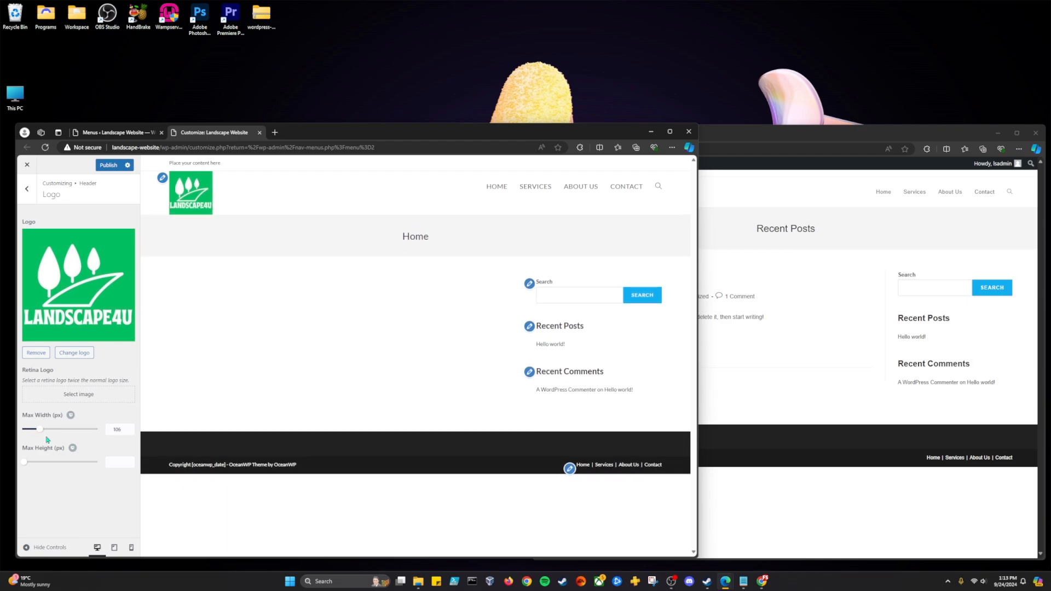
{"action": "left_click", "coordinate": [129, 432]}
{"action": "left_click", "coordinate": [129, 432]}
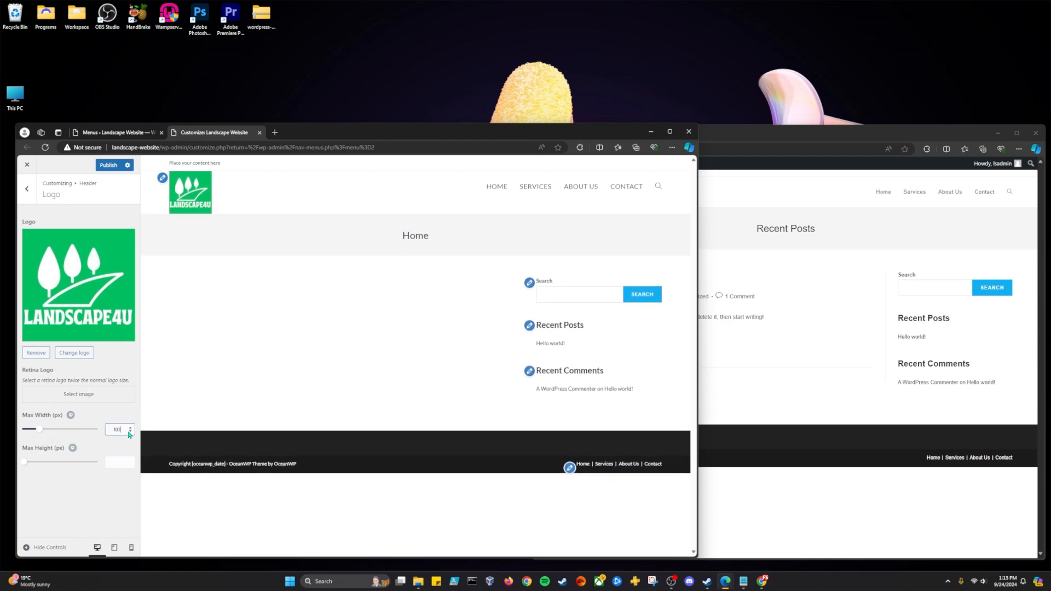
{"action": "left_click", "coordinate": [129, 431]}
{"action": "left_click", "coordinate": [129, 432]}
{"action": "left_click", "coordinate": [129, 431]}
{"action": "left_click", "coordinate": [129, 432]}
{"action": "left_click_drag", "start_coordinate": [25, 462], "coordinate": [116, 461]}
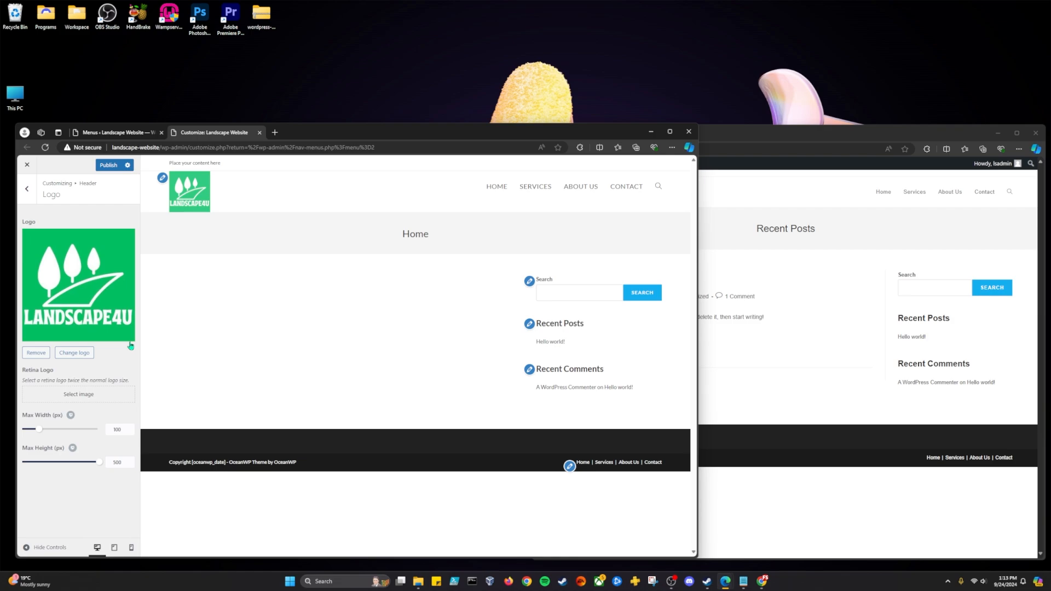
Disable the top bar that shows the "Place your content here" text and return to the main customizer list
{"action": "left_click", "coordinate": [26, 189]}
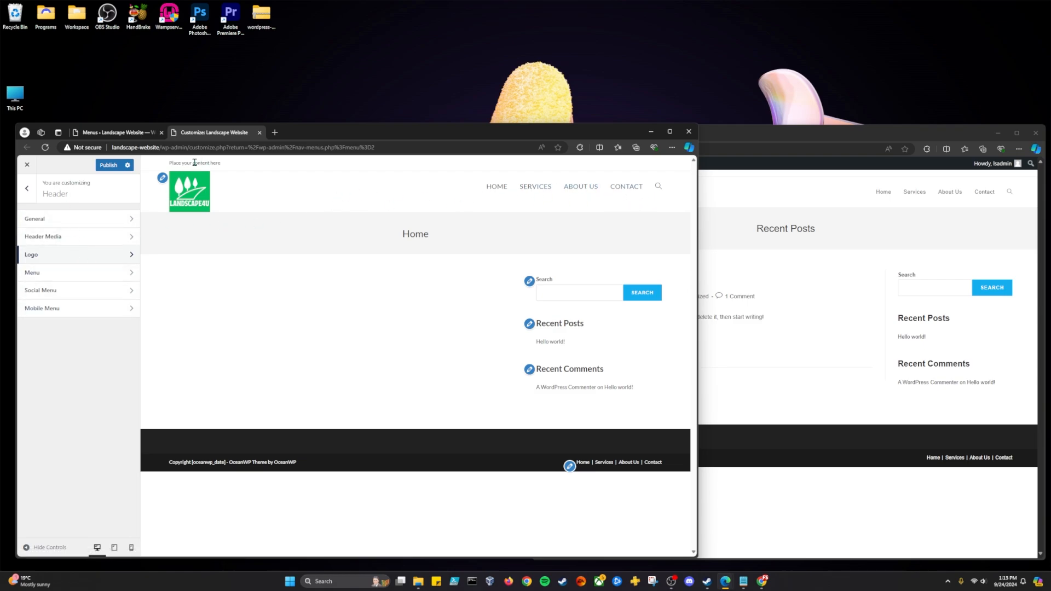
{"action": "left_click_drag", "start_coordinate": [174, 165], "coordinate": [221, 164]}
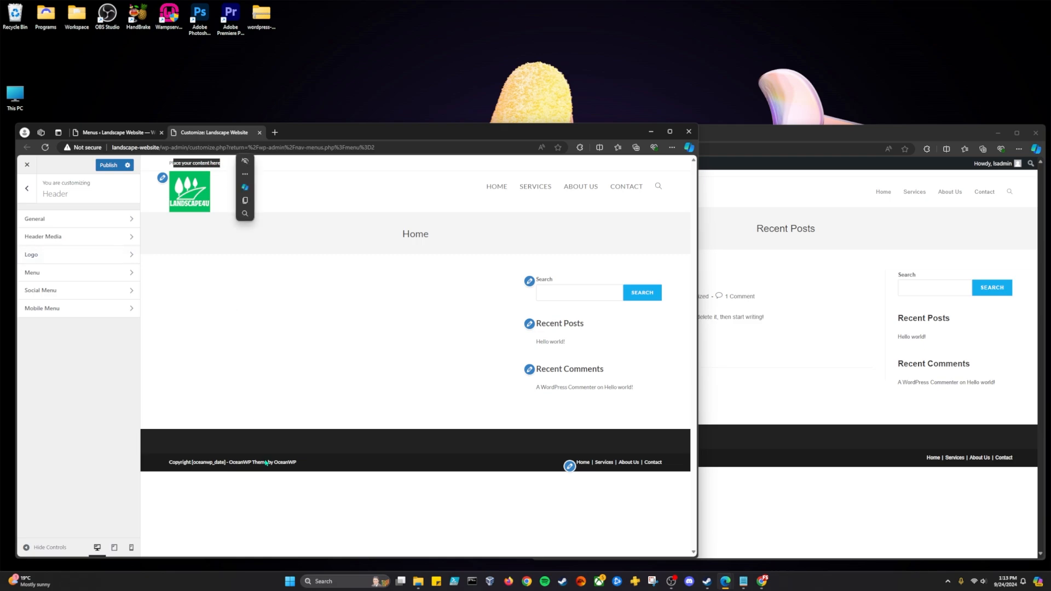
{"action": "left_click", "coordinate": [26, 188]}
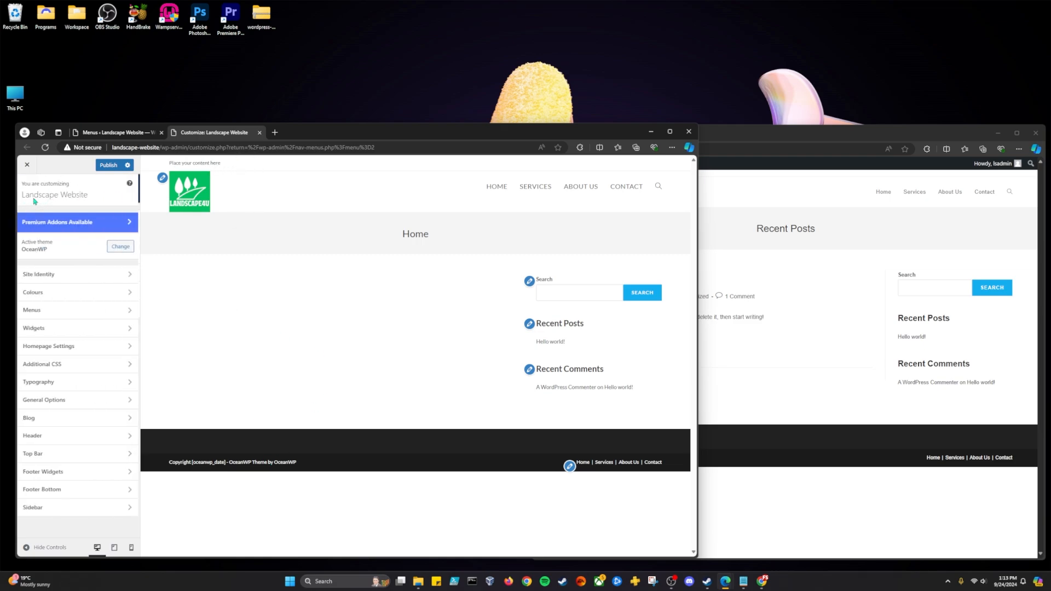
{"action": "left_click", "coordinate": [57, 453]}
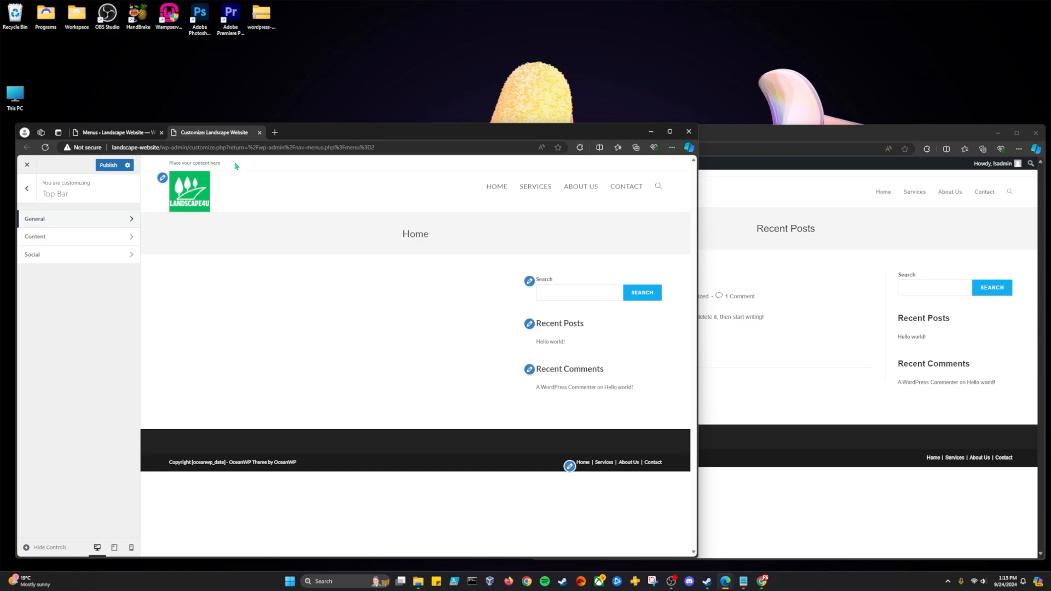
{"action": "left_click", "coordinate": [111, 220]}
{"action": "left_click", "coordinate": [43, 222]}
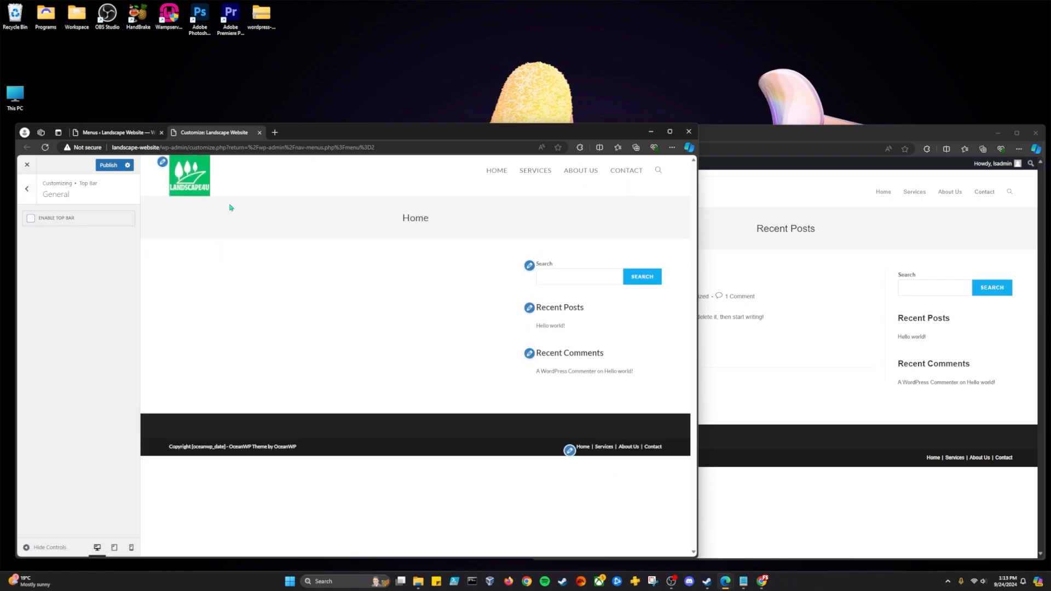
{"action": "left_click", "coordinate": [30, 199]}
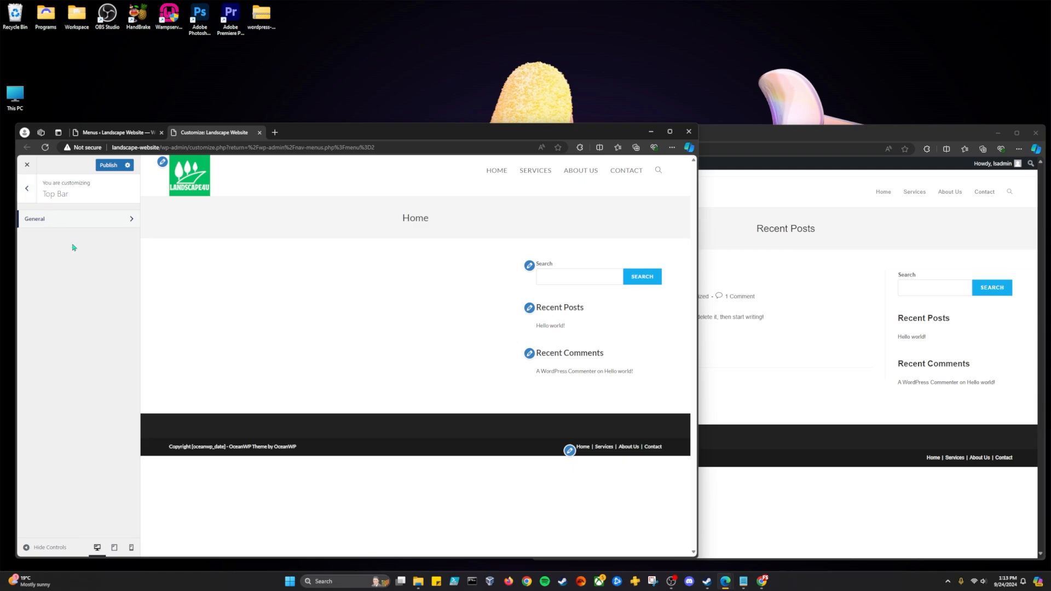
{"action": "left_click", "coordinate": [31, 187]}
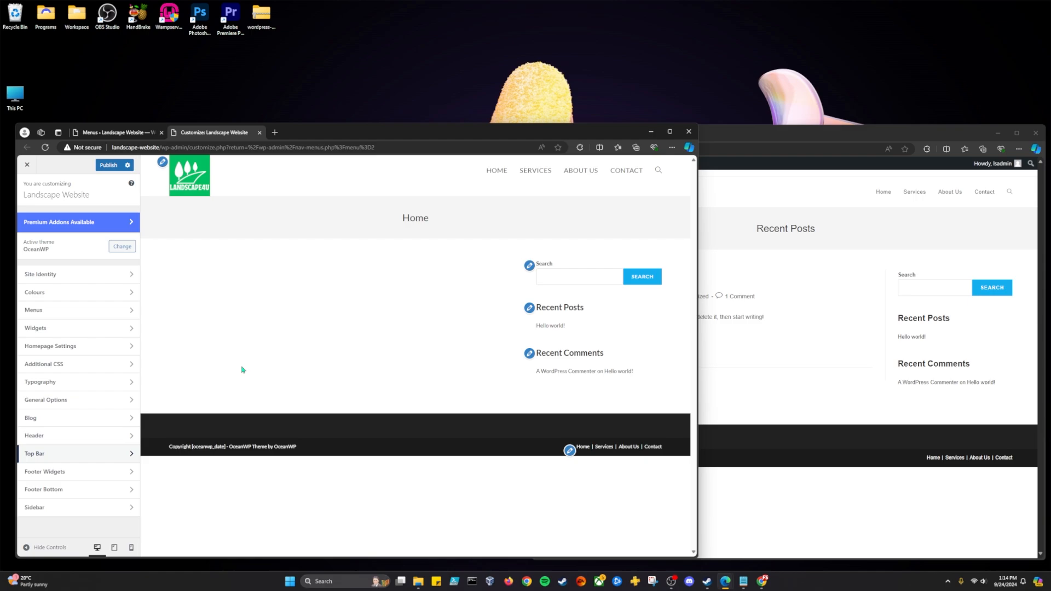
Set the header menu's link hover colour to #005029 in its main styling
{"action": "left_click", "coordinate": [96, 436]}
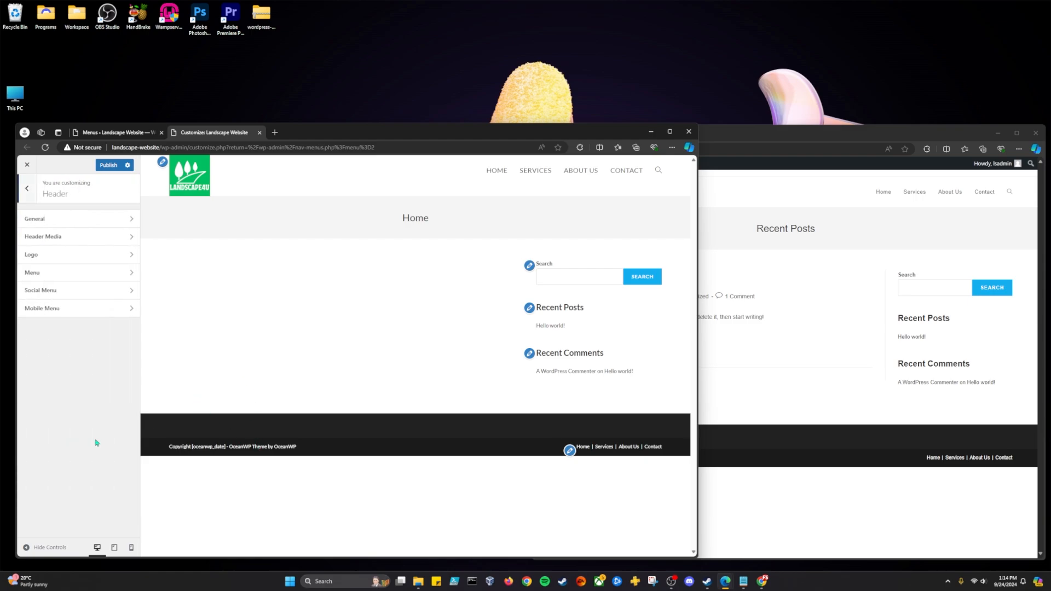
{"action": "left_click", "coordinate": [70, 274]}
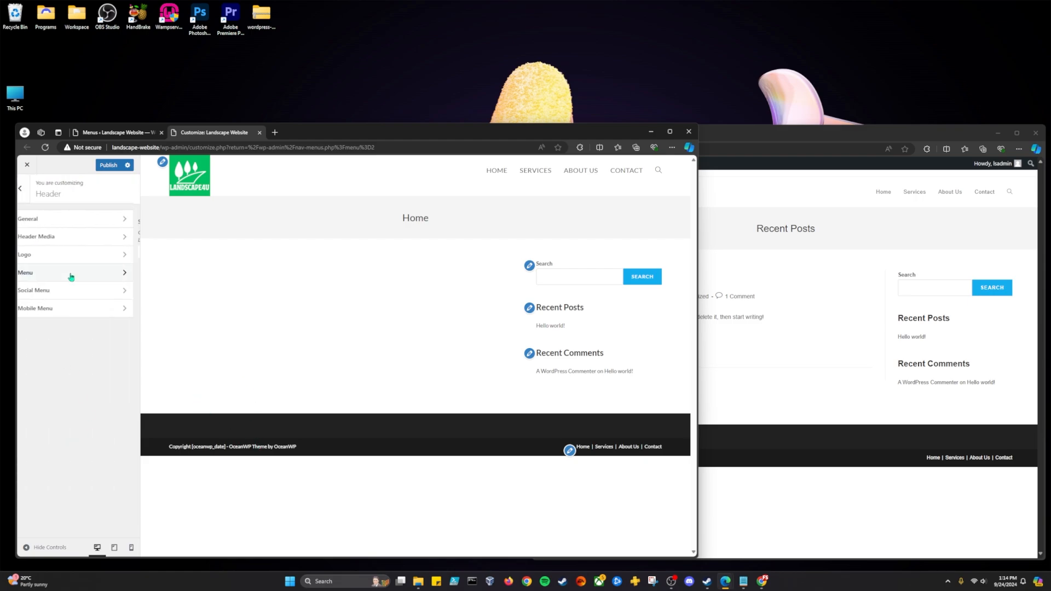
{"action": "scroll", "coordinate": [68, 355], "scroll_direction": "down", "scroll_amount": 2}
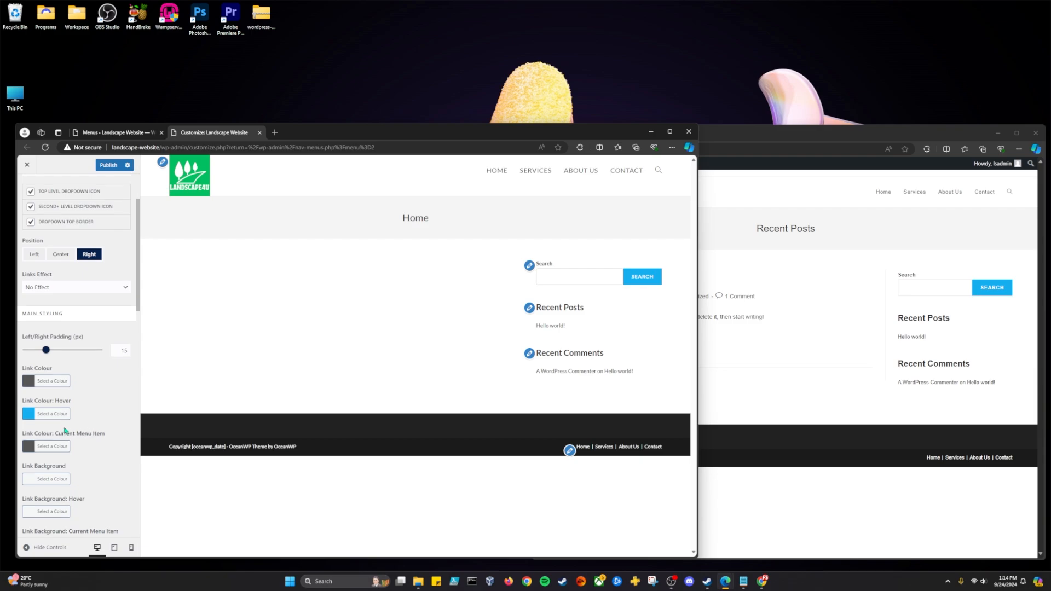
{"action": "scroll", "coordinate": [70, 377], "scroll_direction": "down", "scroll_amount": 4}
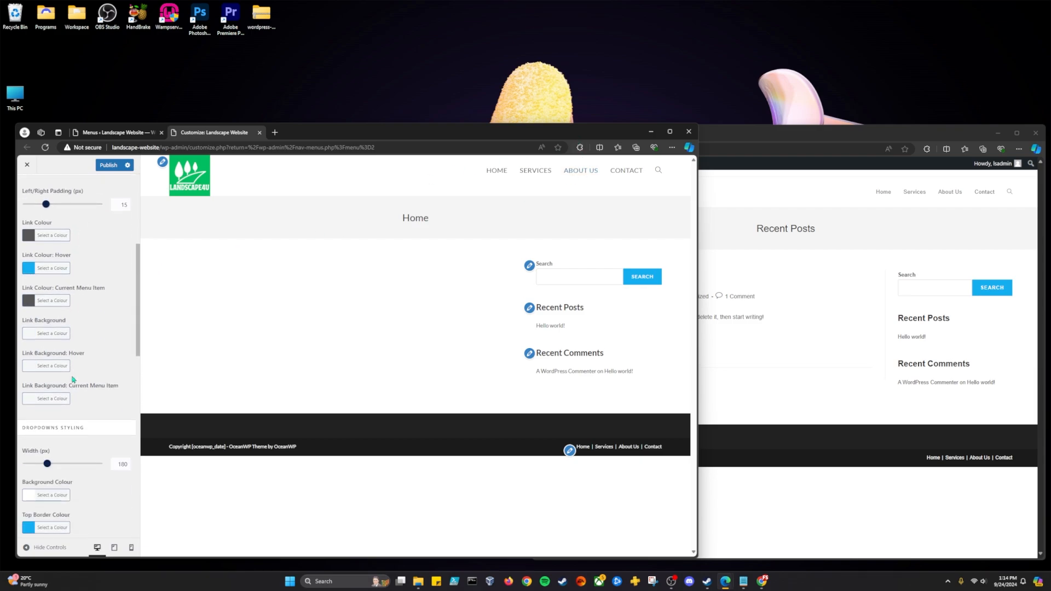
{"action": "scroll", "coordinate": [54, 413], "scroll_direction": "up", "scroll_amount": 4}
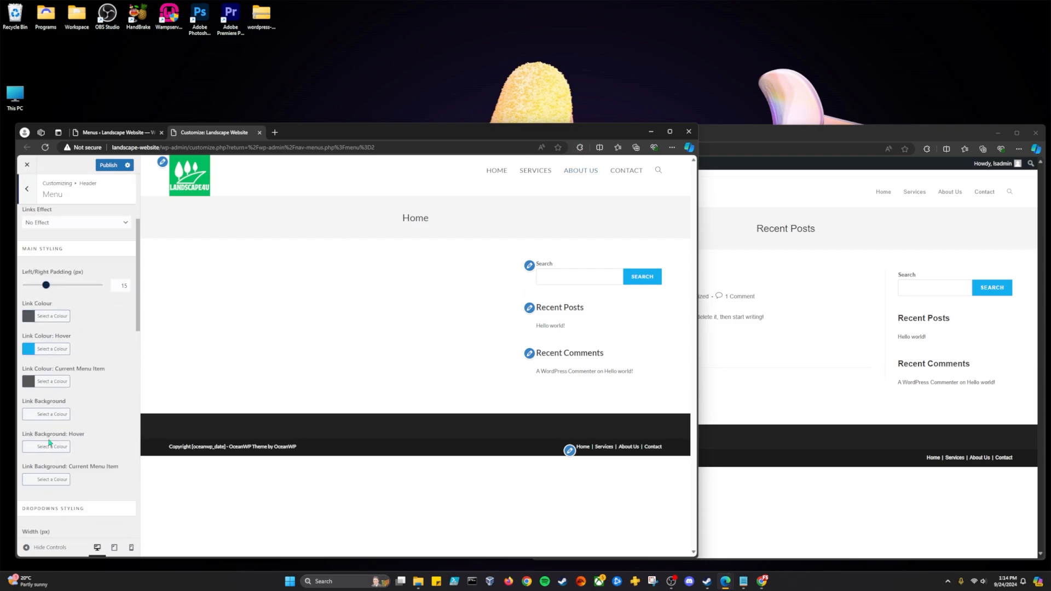
{"action": "left_click", "coordinate": [49, 383]}
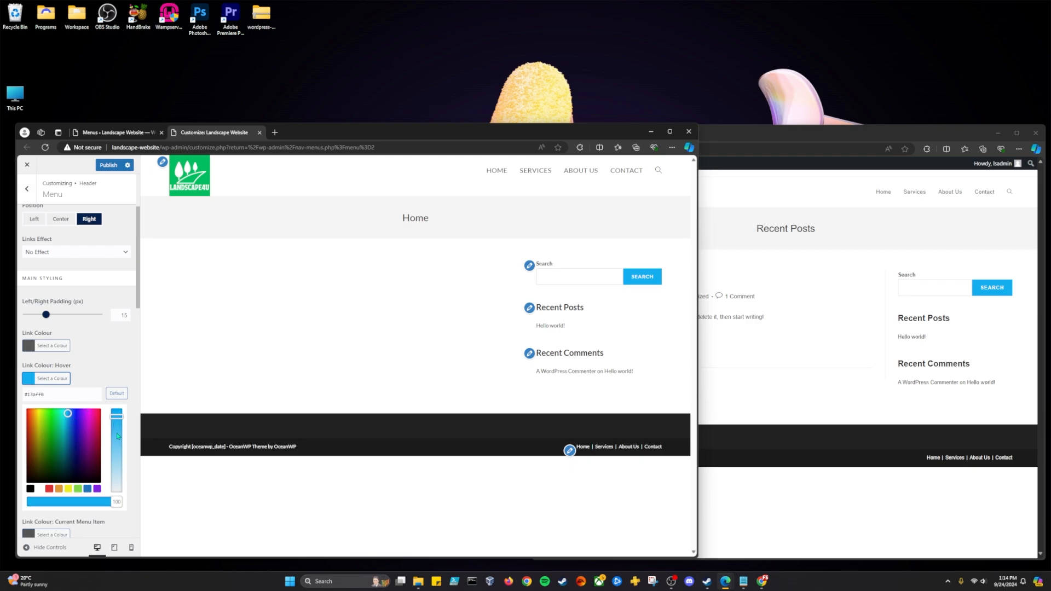
{"action": "left_click", "coordinate": [52, 394]}
{"action": "key", "text": "ctrl+a"}
{"action": "type", "text": "#005029"}
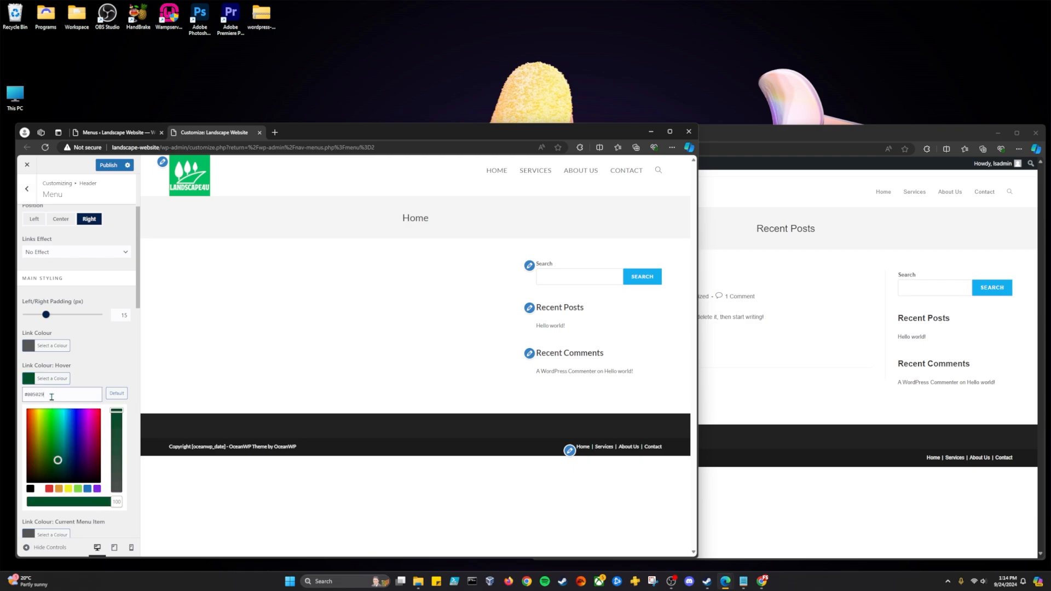
{"action": "left_click", "coordinate": [200, 388]}
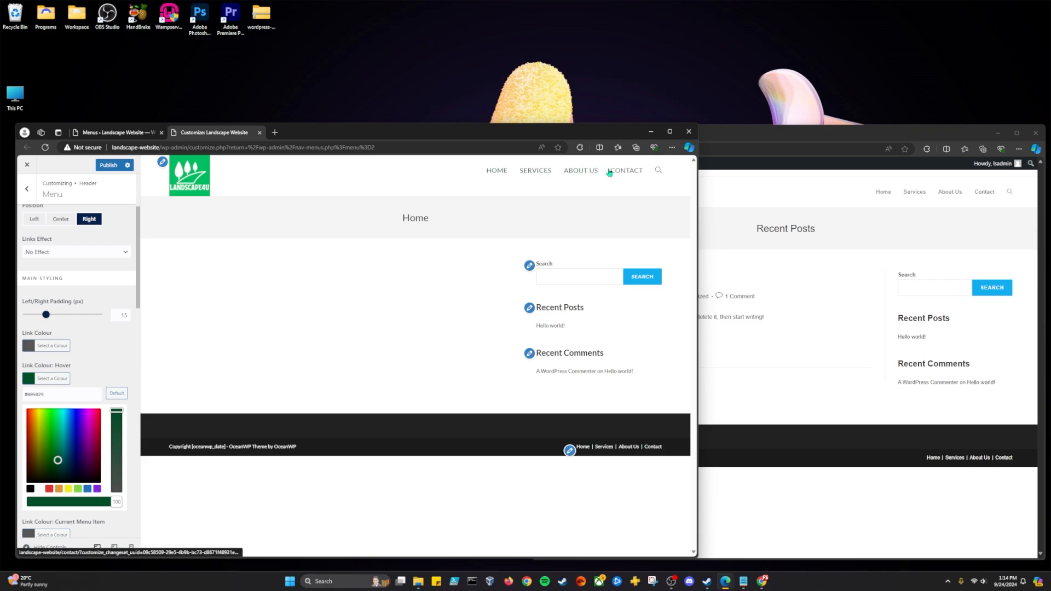
{"action": "left_click", "coordinate": [96, 354]}
Set the top border colour of the header menu's dropdowns to #005029
{"action": "scroll", "coordinate": [96, 354], "scroll_direction": "down", "scroll_amount": 2}
{"action": "scroll", "coordinate": [96, 354], "scroll_direction": "down", "scroll_amount": 2}
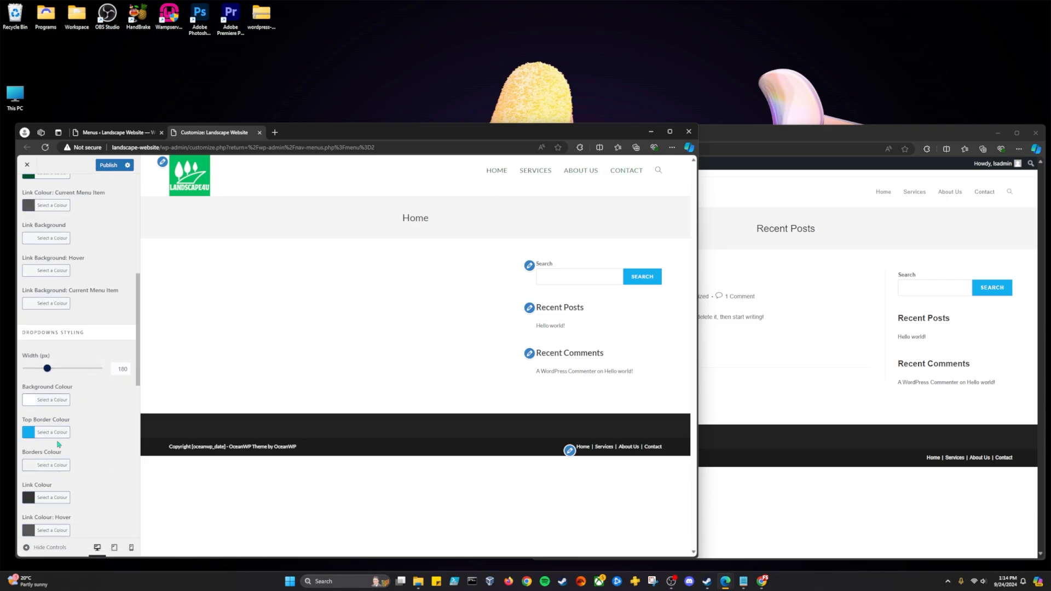
{"action": "left_click", "coordinate": [58, 436]}
{"action": "scroll", "coordinate": [104, 440], "scroll_direction": "down", "scroll_amount": 2}
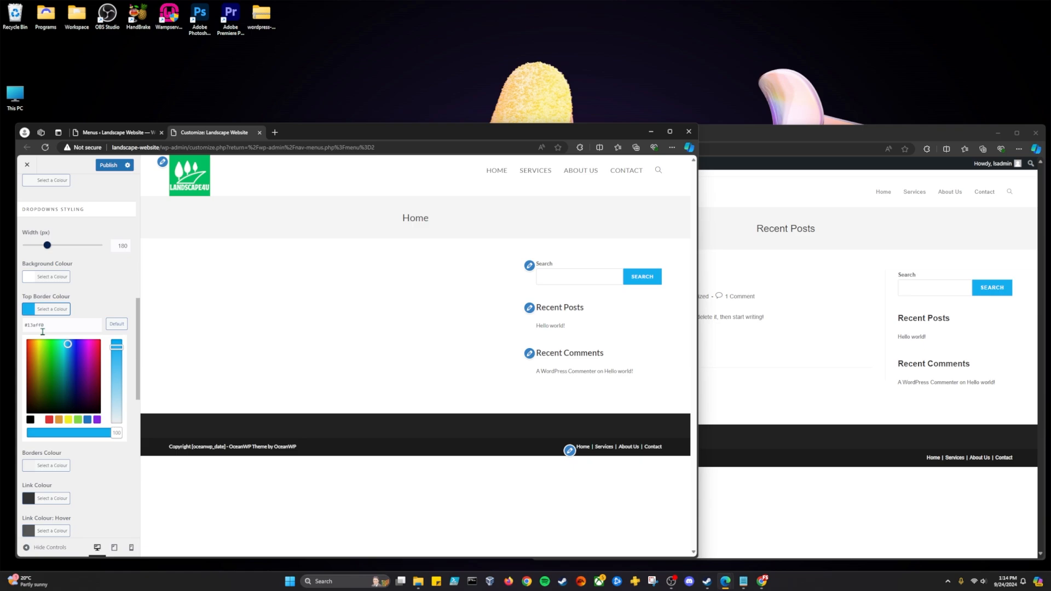
{"action": "triple_click", "coordinate": [40, 326]}
{"action": "type", "text": "#005029"}
{"action": "left_click", "coordinate": [100, 304]}
{"action": "scroll", "coordinate": [100, 324], "scroll_direction": "up", "scroll_amount": 6}
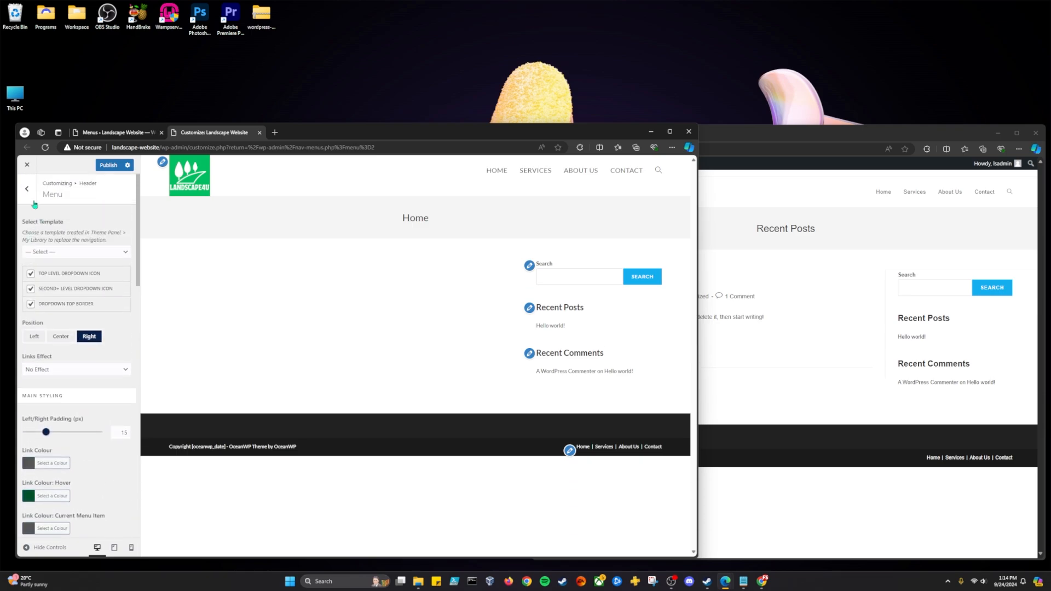
Open the header's general settings and try the Top Menu header style
{"action": "left_click", "coordinate": [27, 188]}
{"action": "left_click", "coordinate": [66, 226]}
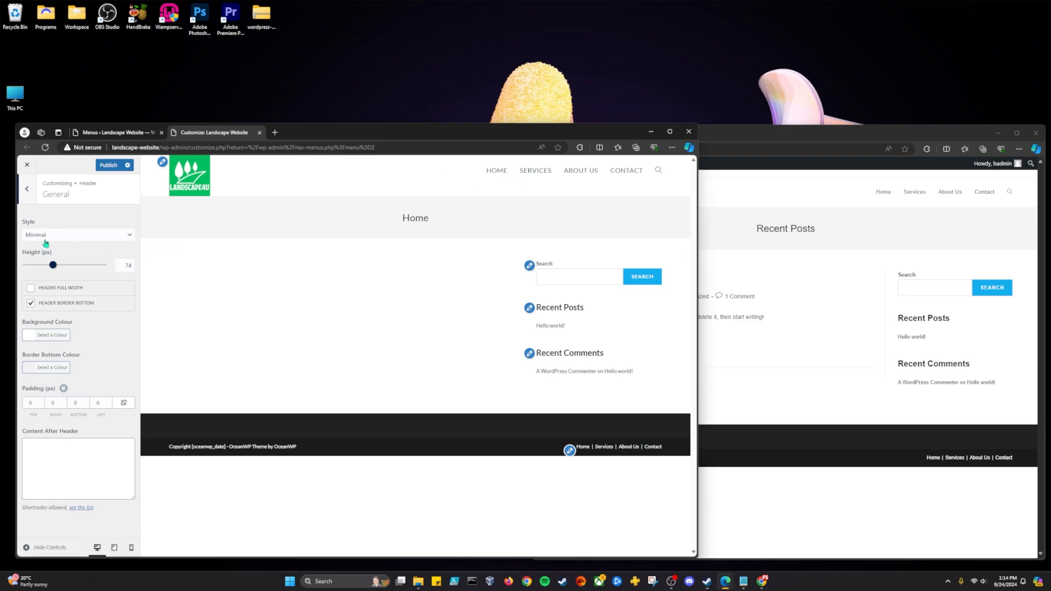
{"action": "left_click", "coordinate": [114, 235]}
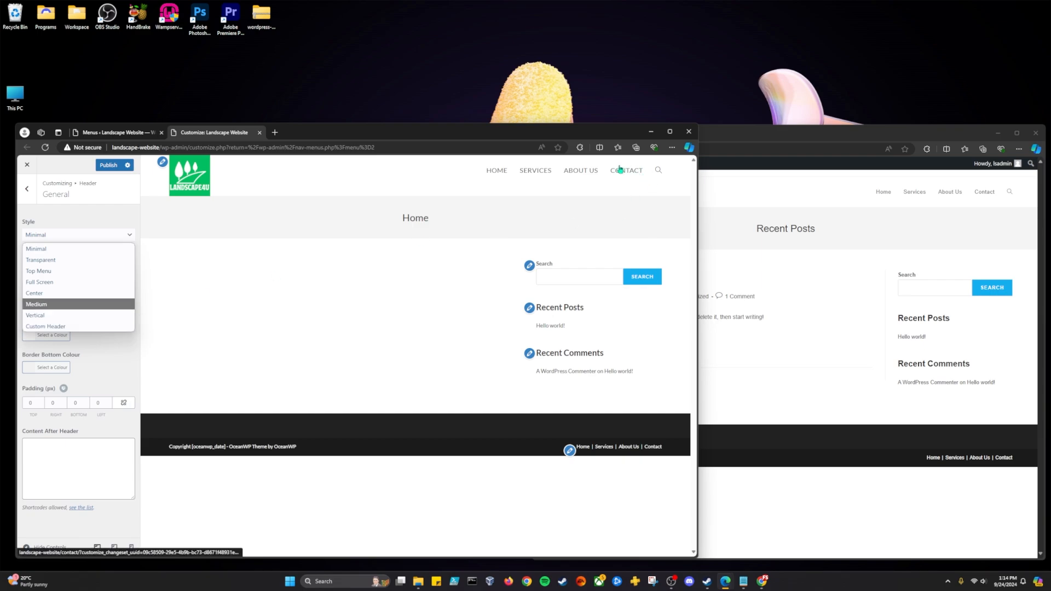
{"action": "key", "text": "Up"}
{"action": "key", "text": "Up"}
{"action": "key", "text": "Up"}
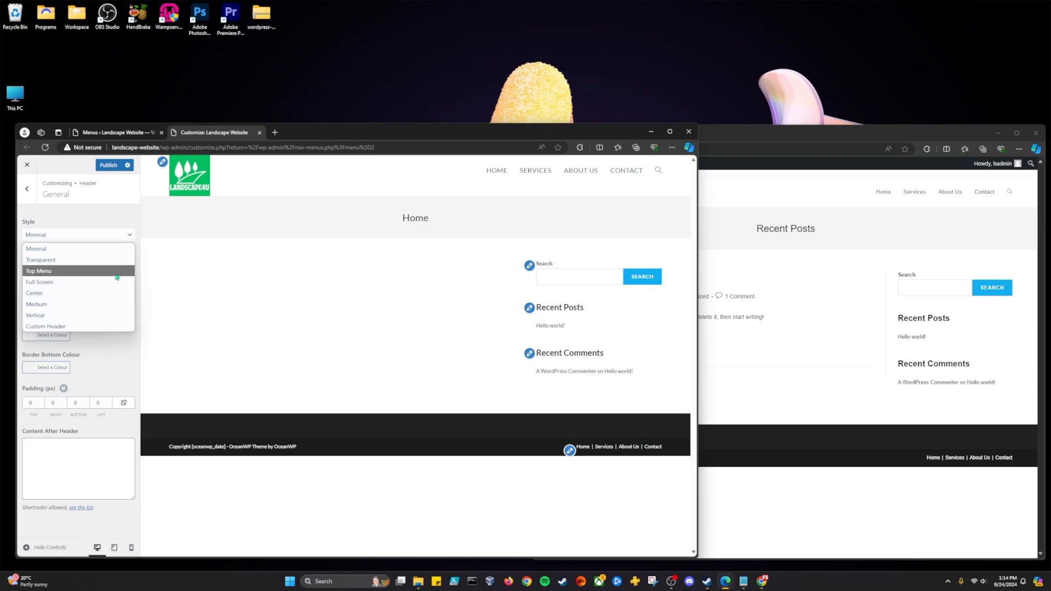
{"action": "key", "text": "Return"}
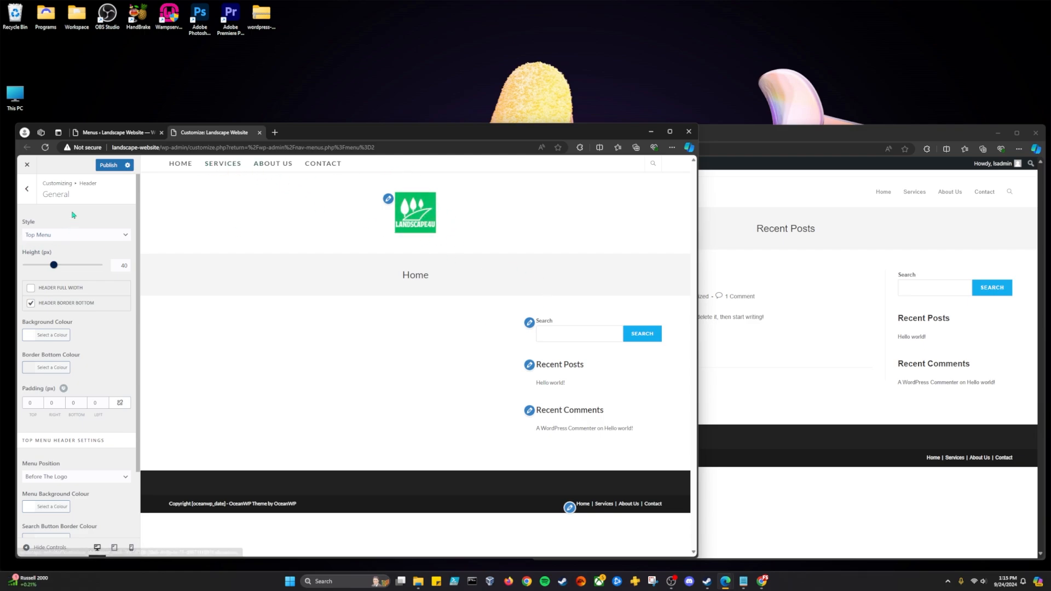
Try the Medium header style, look through its settings and switch the header back to Minimal
{"action": "left_click", "coordinate": [38, 234]}
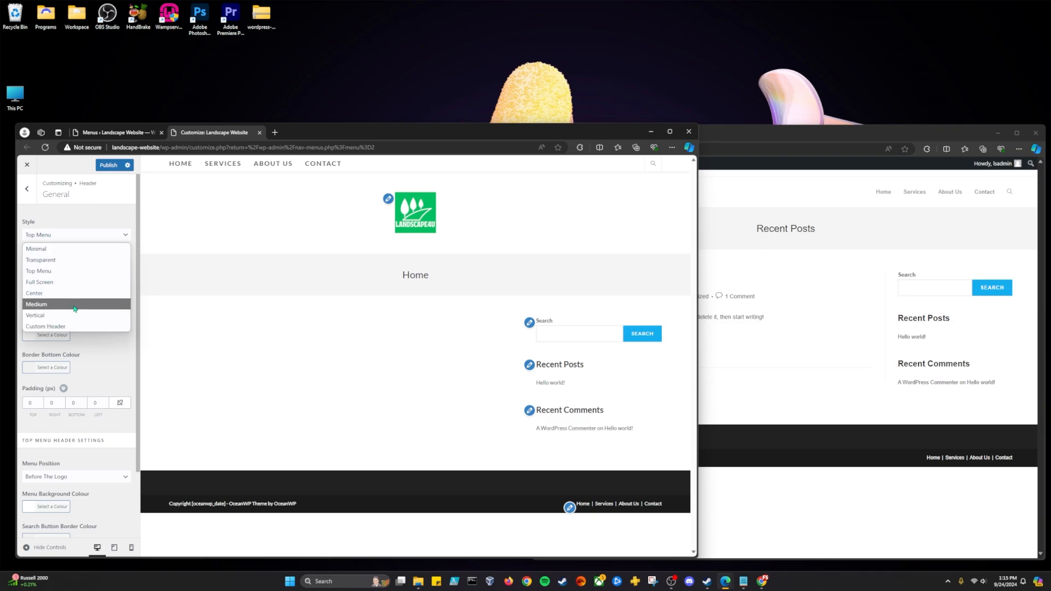
{"action": "left_click", "coordinate": [74, 305]}
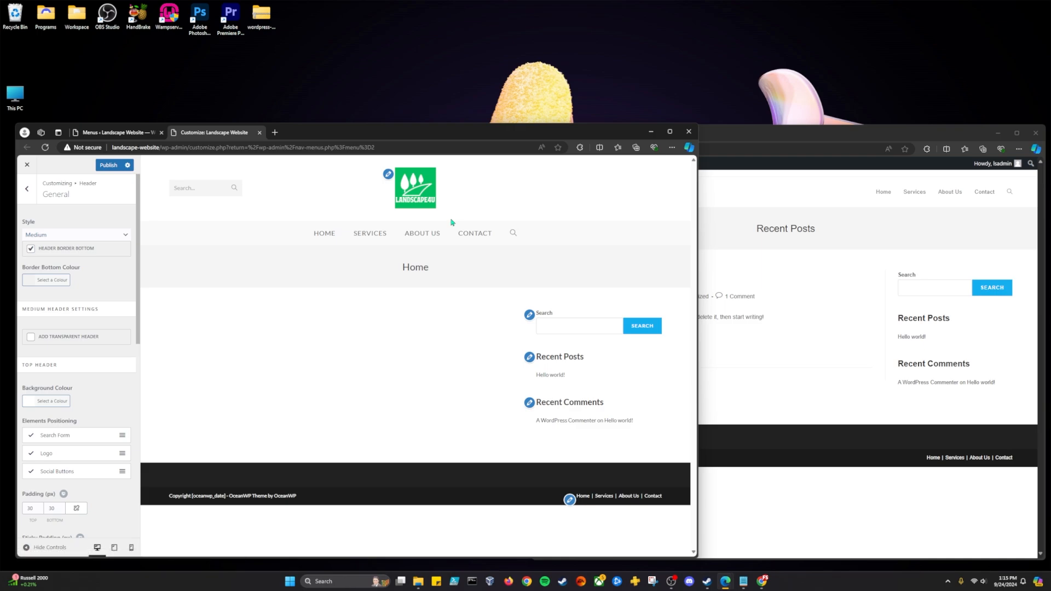
{"action": "left_click_drag", "start_coordinate": [463, 132], "coordinate": [463, 133]}
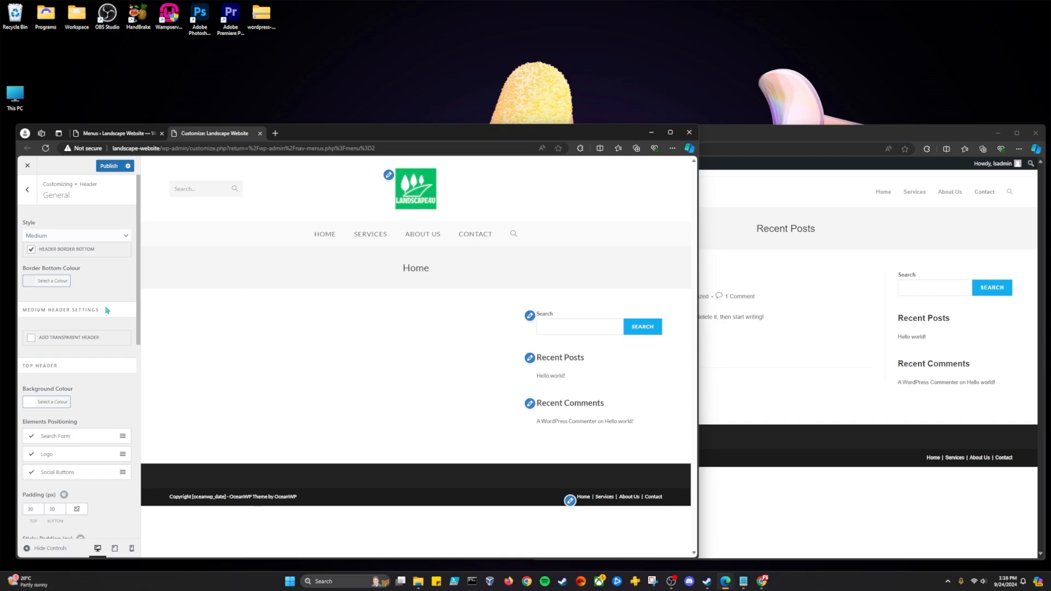
{"action": "scroll", "coordinate": [33, 355], "scroll_direction": "down", "scroll_amount": 4}
{"action": "scroll", "coordinate": [33, 328], "scroll_direction": "up", "scroll_amount": 4}
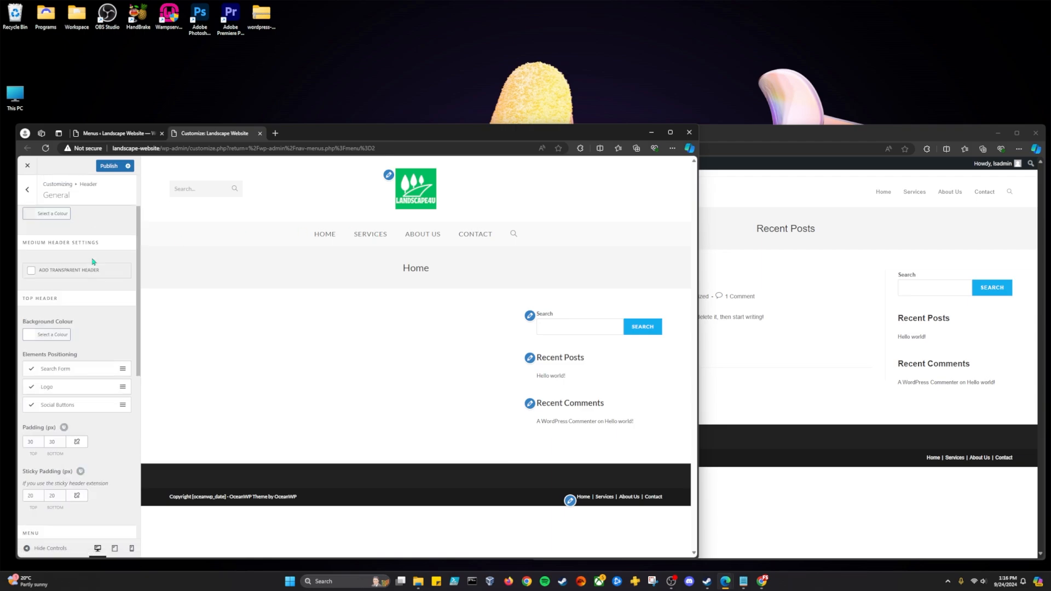
{"action": "left_click", "coordinate": [41, 237]}
{"action": "left_click", "coordinate": [36, 257]}
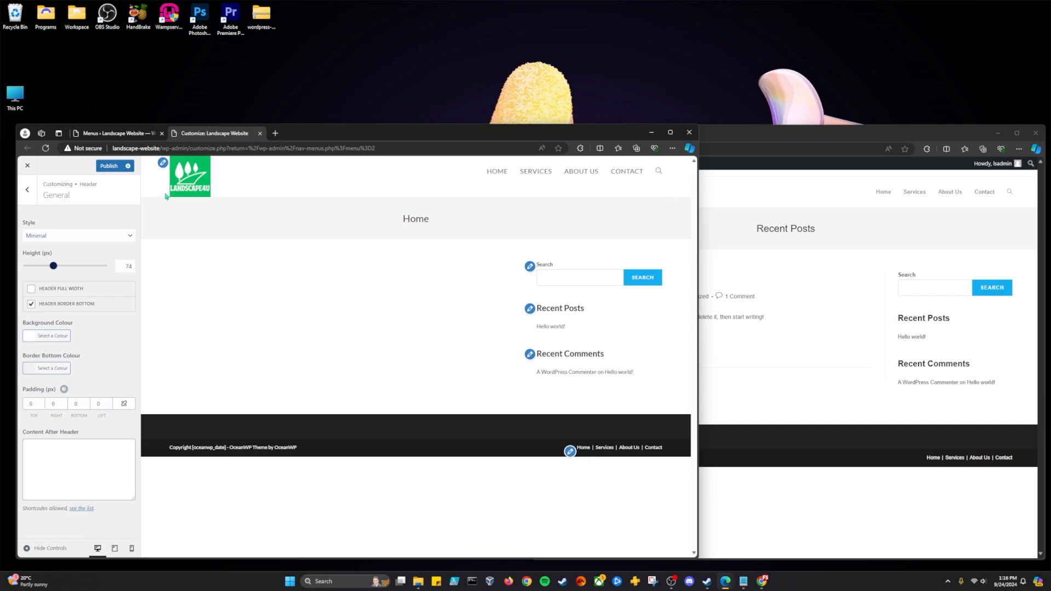
Set the header's background colour to #00bf63
{"action": "left_click", "coordinate": [66, 334]}
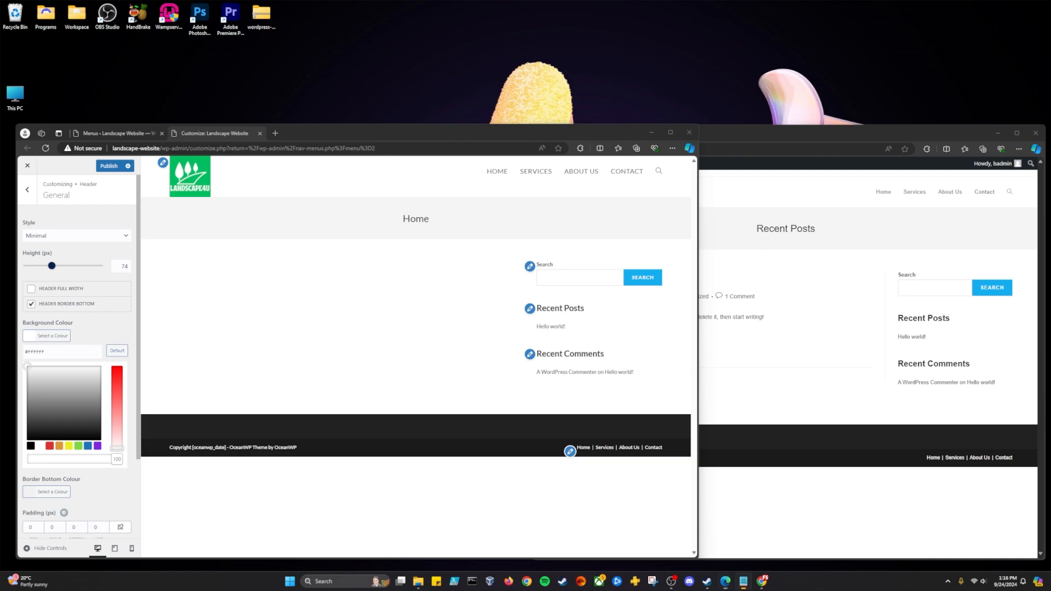
{"action": "double_click", "coordinate": [46, 351]}
{"action": "type", "text": "#00bf63"}
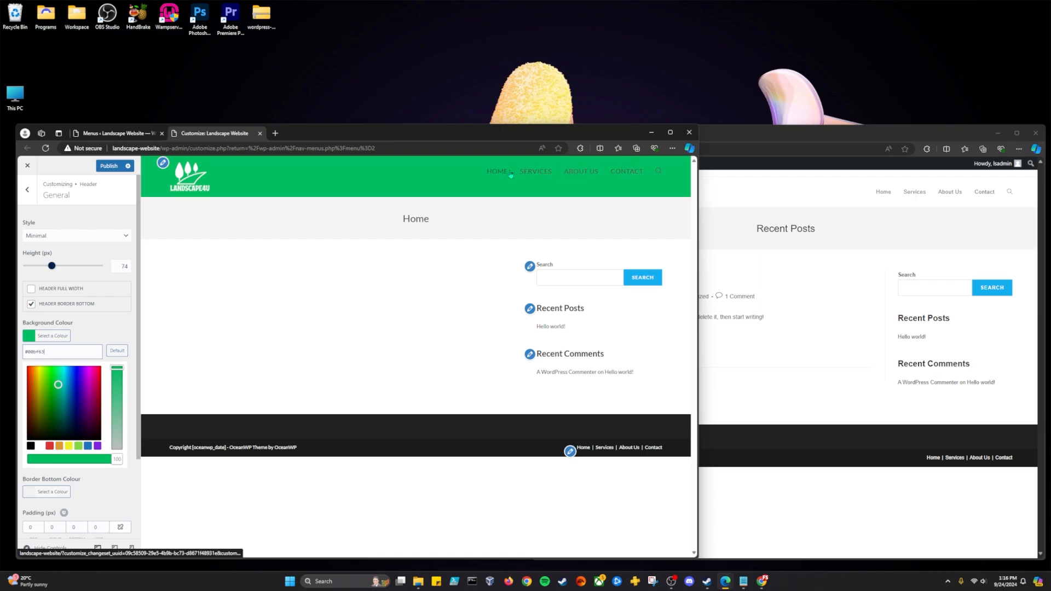
{"action": "scroll", "coordinate": [39, 263], "scroll_direction": "down", "scroll_amount": 1}
{"action": "scroll", "coordinate": [40, 264], "scroll_direction": "down", "scroll_amount": 1}
{"action": "scroll", "coordinate": [40, 264], "scroll_direction": "up", "scroll_amount": 2}
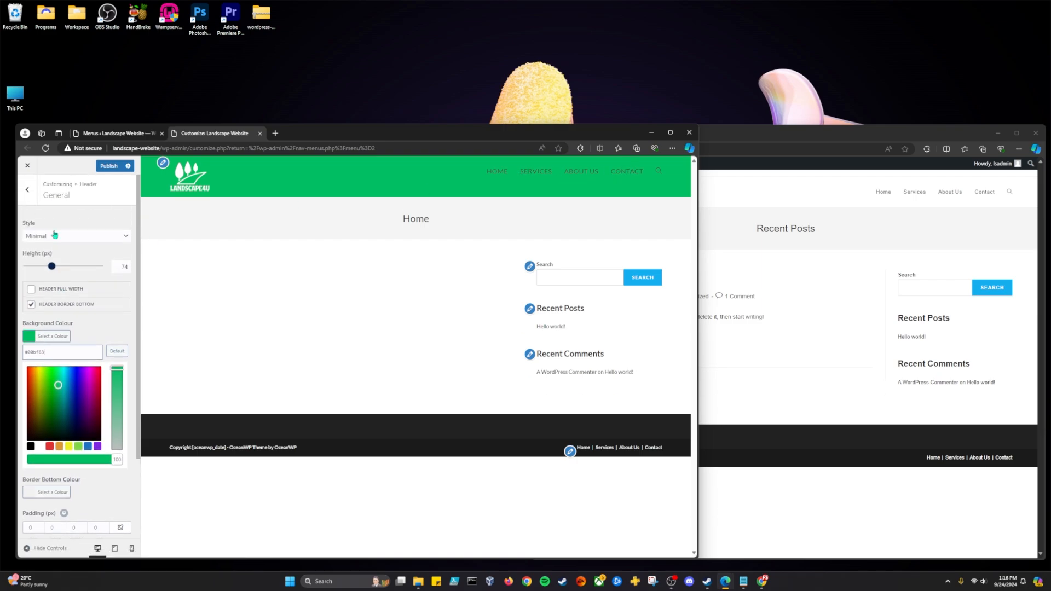
Set the header menu's link colour to white (#ffffff) in its main styling
{"action": "left_click", "coordinate": [25, 192]}
{"action": "left_click", "coordinate": [70, 273]}
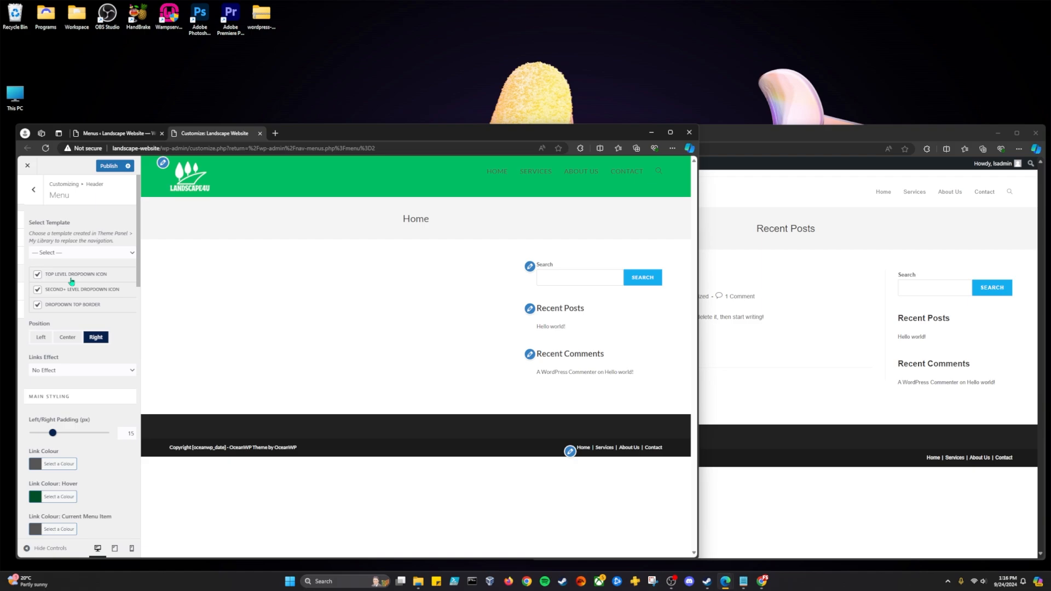
{"action": "scroll", "coordinate": [87, 236], "scroll_direction": "down", "scroll_amount": 6}
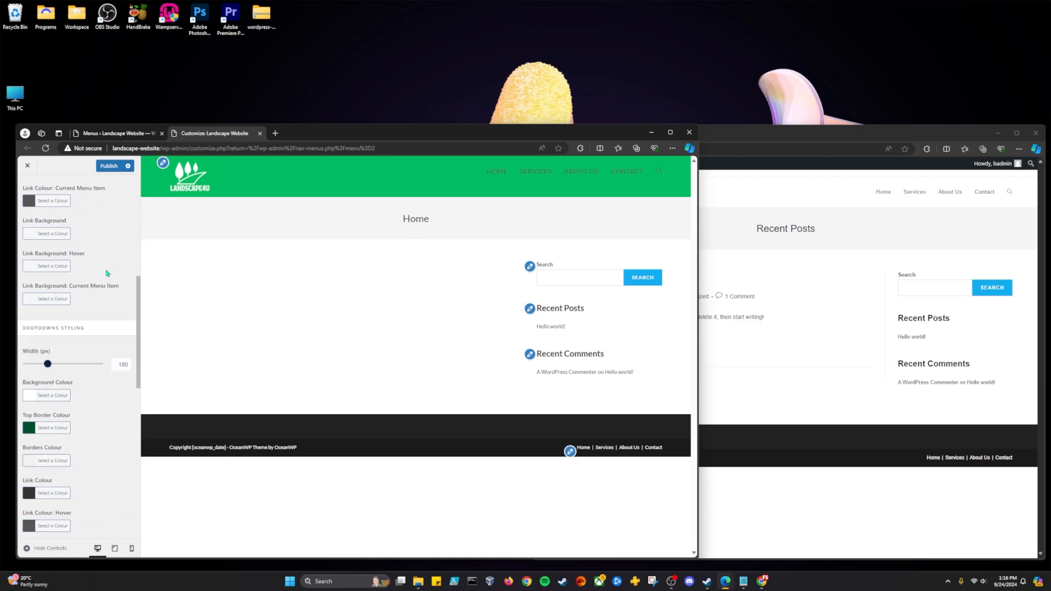
{"action": "scroll", "coordinate": [102, 258], "scroll_direction": "up", "scroll_amount": 3}
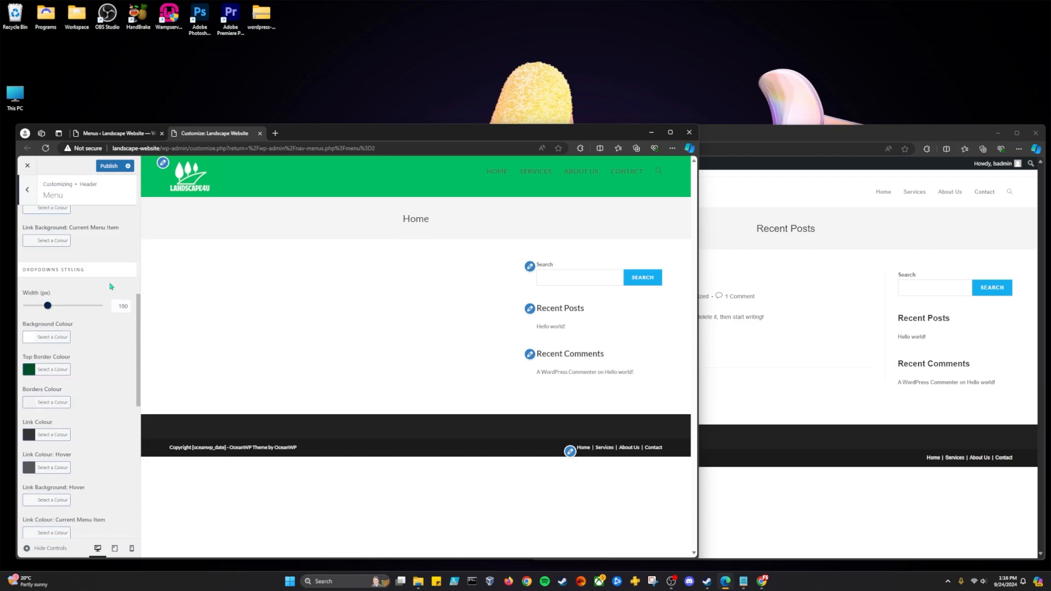
{"action": "scroll", "coordinate": [112, 290], "scroll_direction": "up", "scroll_amount": 2}
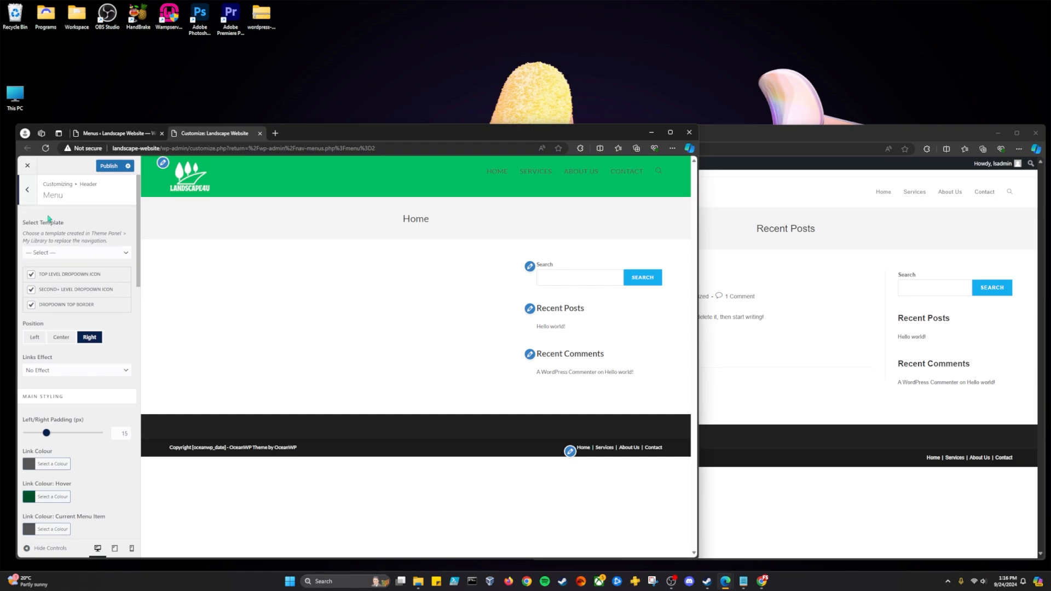
{"action": "left_click", "coordinate": [27, 189]}
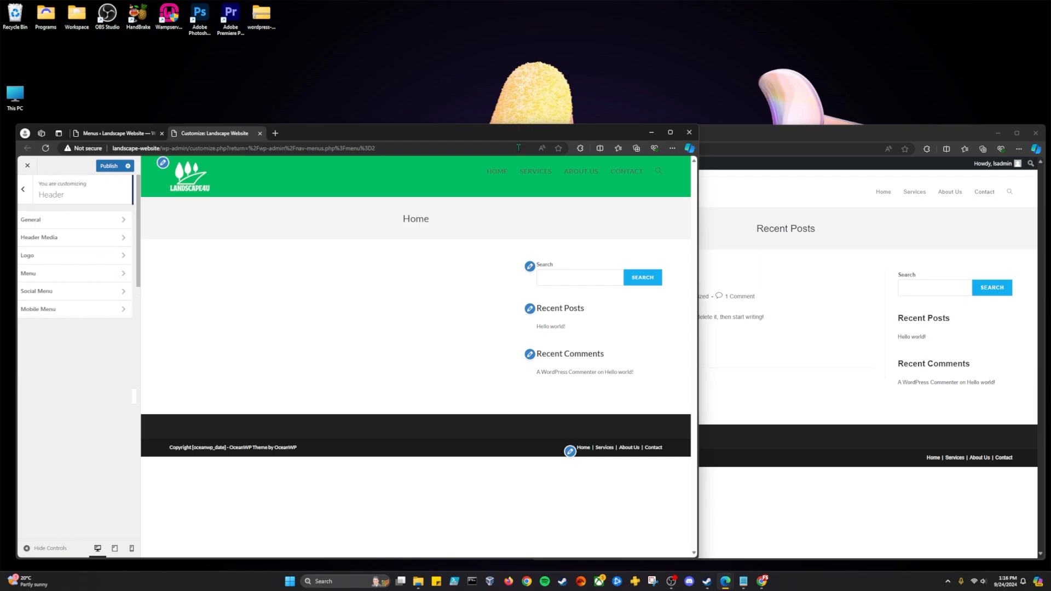
{"action": "left_click", "coordinate": [61, 275]}
{"action": "scroll", "coordinate": [77, 388], "scroll_direction": "down", "scroll_amount": 2}
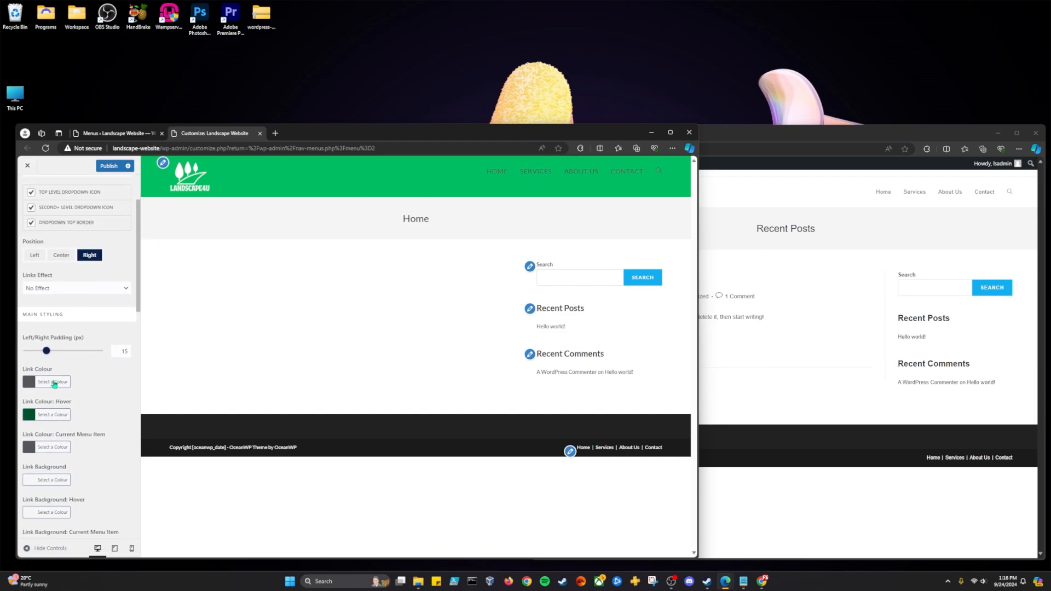
{"action": "left_click", "coordinate": [56, 384]}
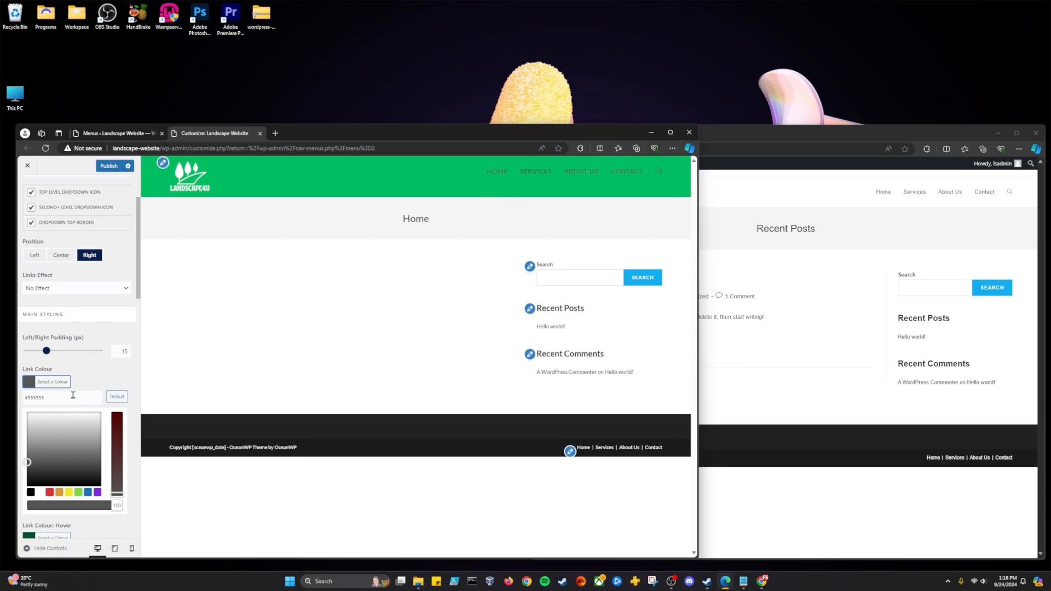
{"action": "left_click_drag", "start_coordinate": [56, 416], "coordinate": [25, 410]}
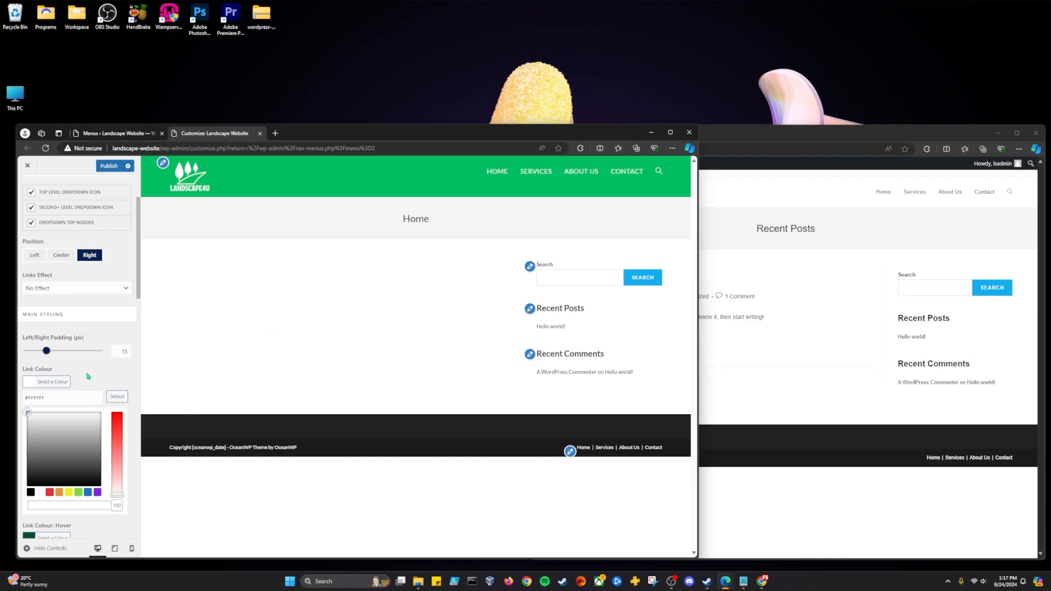
{"action": "scroll", "coordinate": [87, 366], "scroll_direction": "down", "scroll_amount": 2}
{"action": "scroll", "coordinate": [87, 366], "scroll_direction": "down", "scroll_amount": 5}
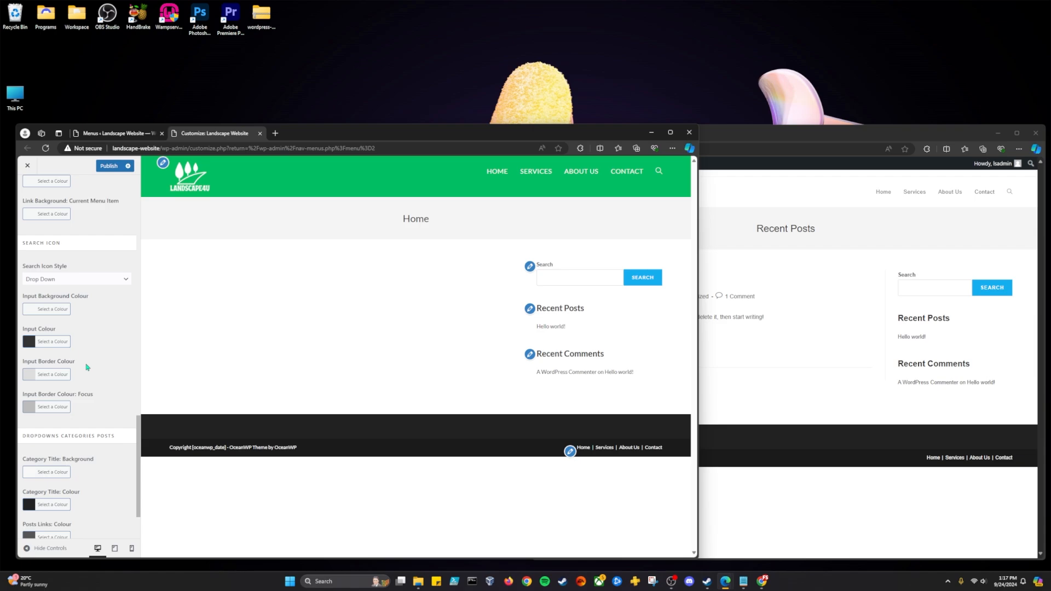
{"action": "scroll", "coordinate": [87, 366], "scroll_direction": "up", "scroll_amount": 5}
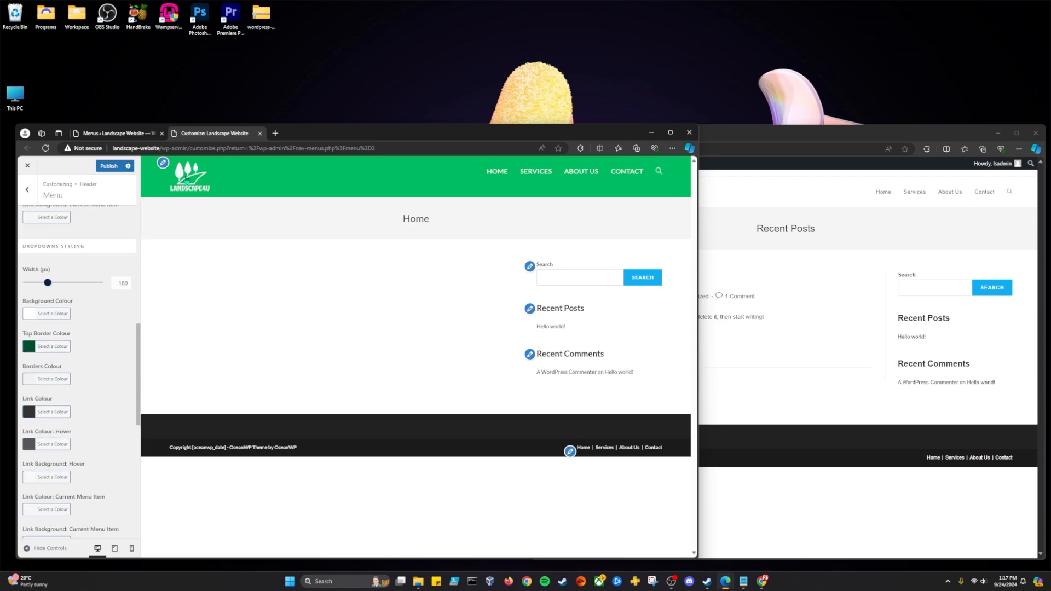
{"action": "left_click", "coordinate": [53, 314]}
Return to the header's general settings, try a top padding of 8 px and clear the padding value
{"action": "left_click", "coordinate": [26, 190]}
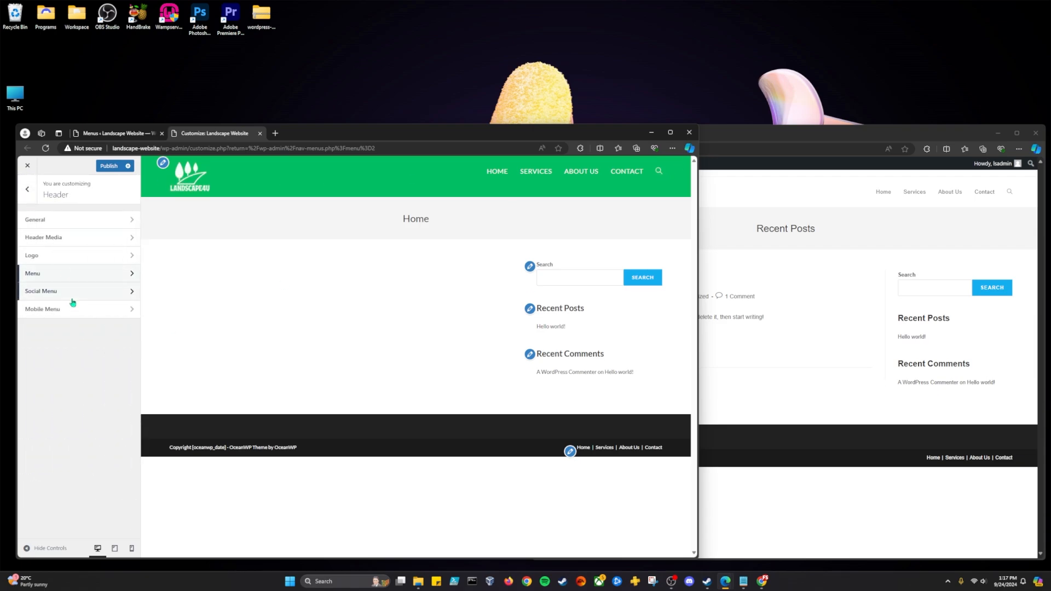
{"action": "left_click", "coordinate": [85, 220]}
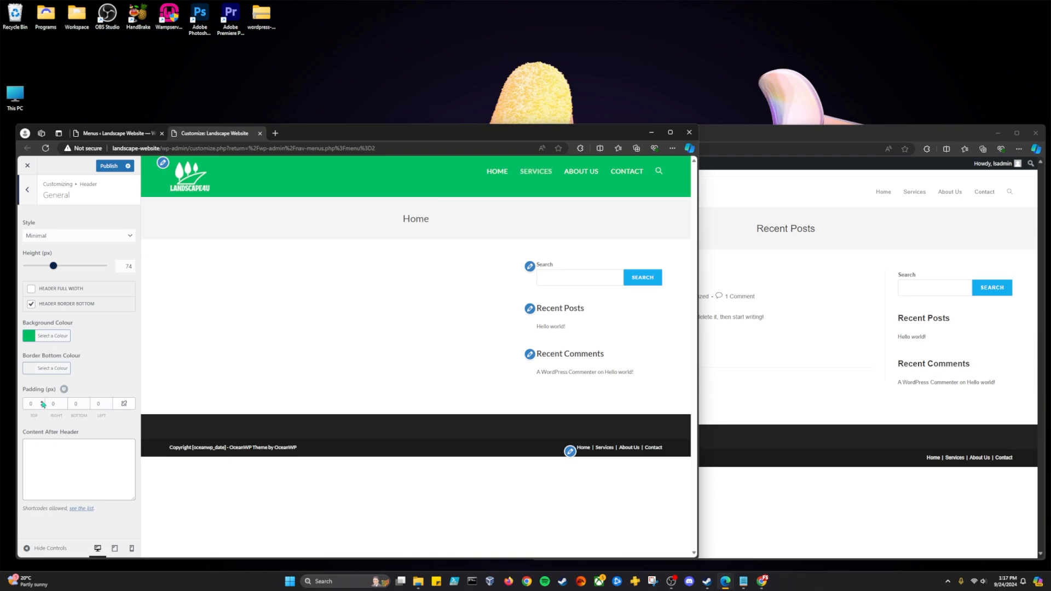
{"action": "scroll", "coordinate": [42, 404], "scroll_direction": "up", "scroll_amount": 5}
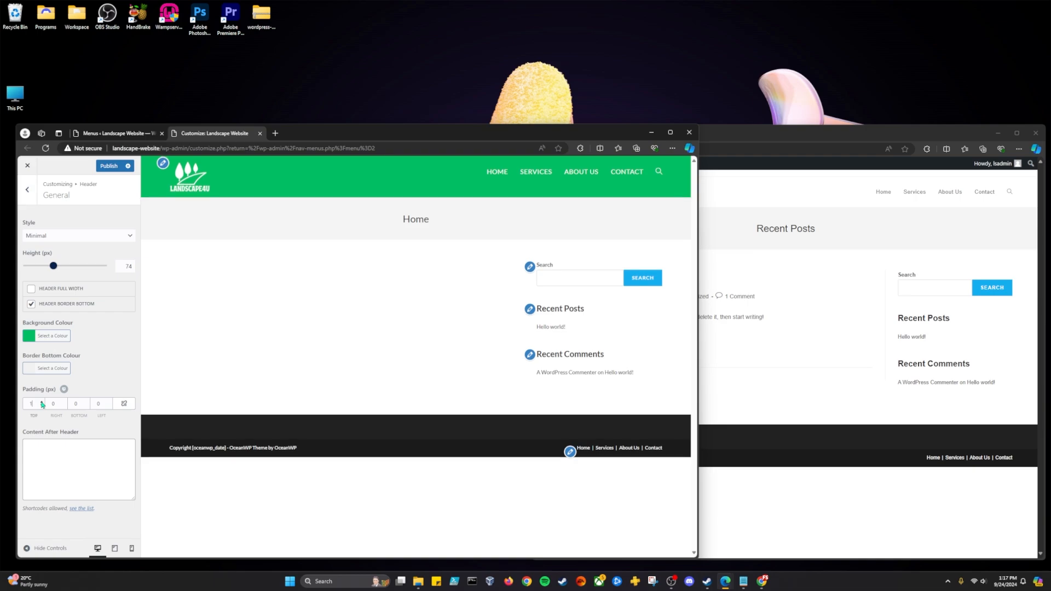
{"action": "scroll", "coordinate": [43, 404], "scroll_direction": "up", "scroll_amount": 1}
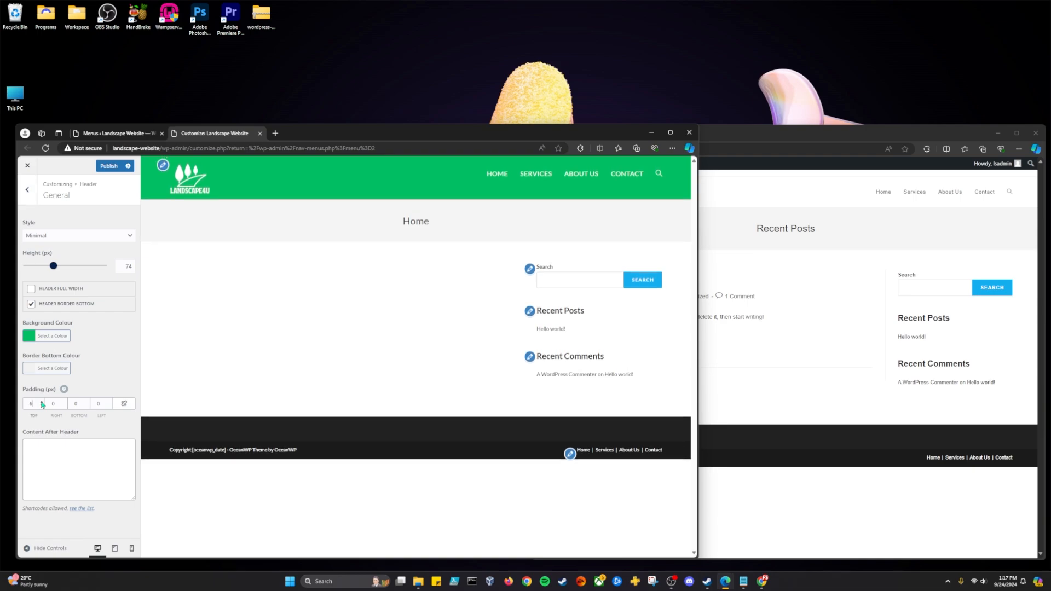
{"action": "left_click_drag", "start_coordinate": [38, 402], "coordinate": [23, 405]}
{"action": "type", "text": "8"}
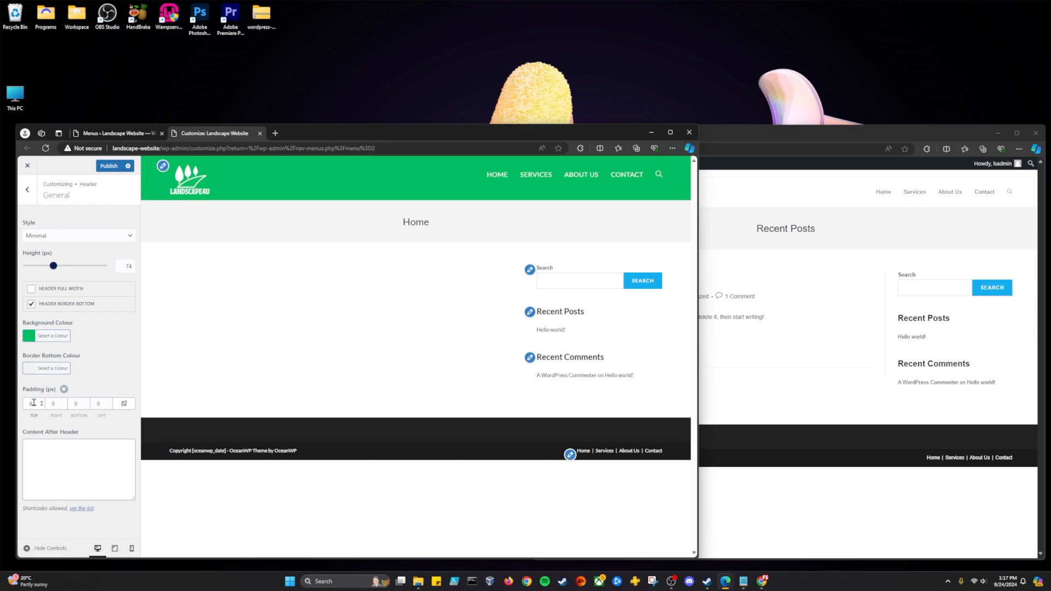
{"action": "left_click_drag", "start_coordinate": [38, 403], "coordinate": [22, 403]}
{"action": "key", "text": "BackSpace"}
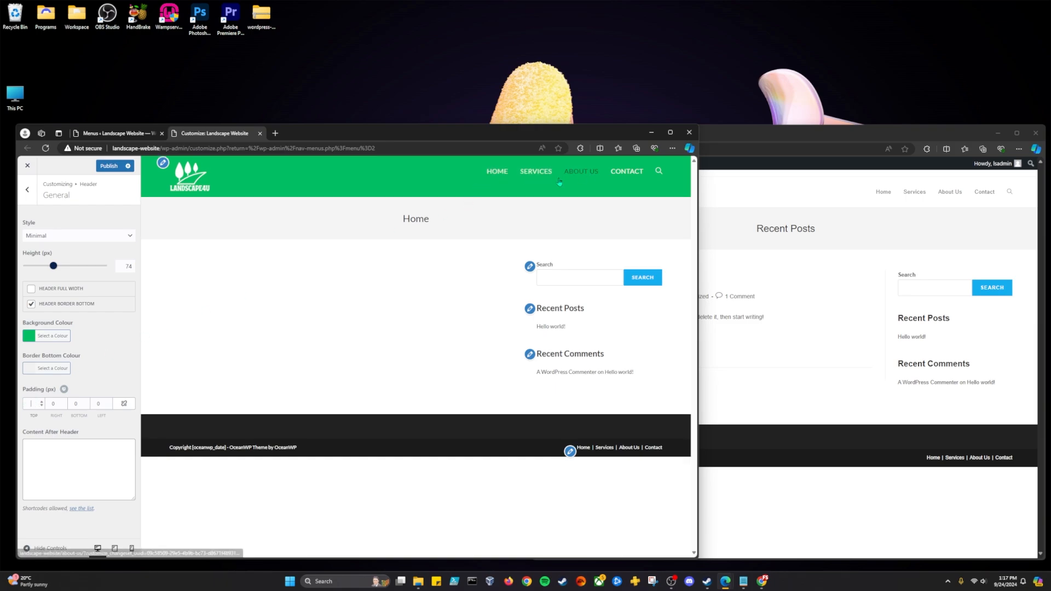
Set the header height to 80 px and publish the customizer changes
{"action": "mouse_move", "coordinate": [53, 266]}
{"action": "left_mouse_down"}
{"action": "mouse_move", "coordinate": [39, 266]}
{"action": "mouse_move", "coordinate": [70, 267]}
{"action": "mouse_move", "coordinate": [56, 266]}
{"action": "left_mouse_up"}
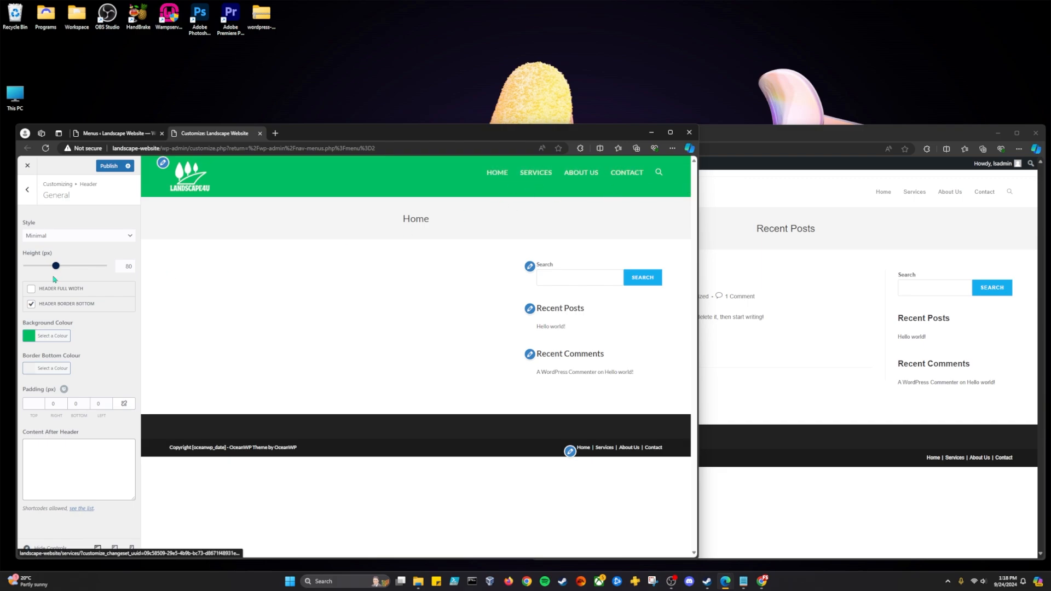
{"action": "left_click", "coordinate": [27, 190]}
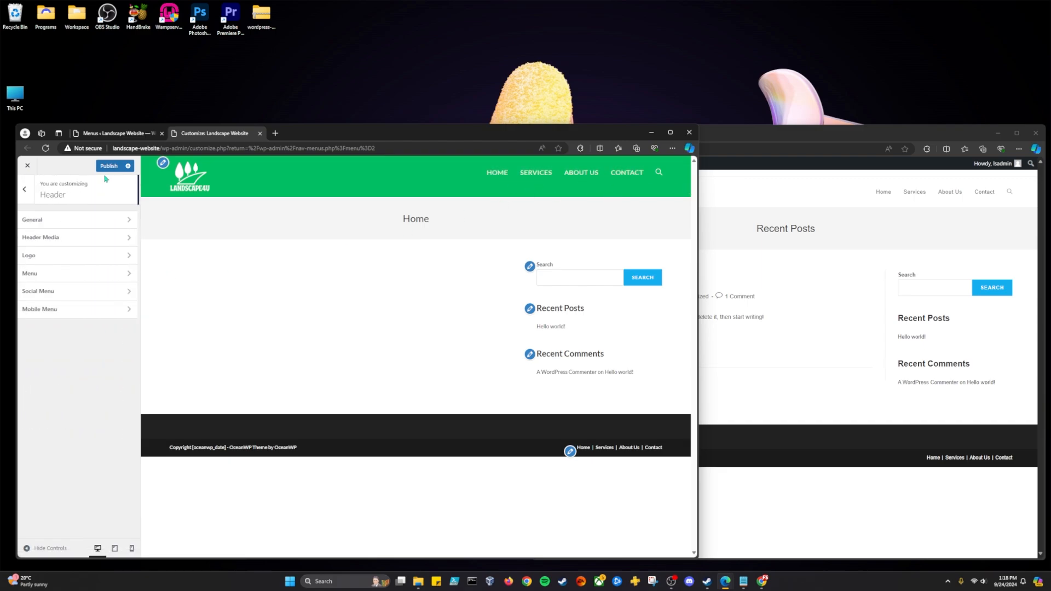
{"action": "left_click", "coordinate": [109, 166]}
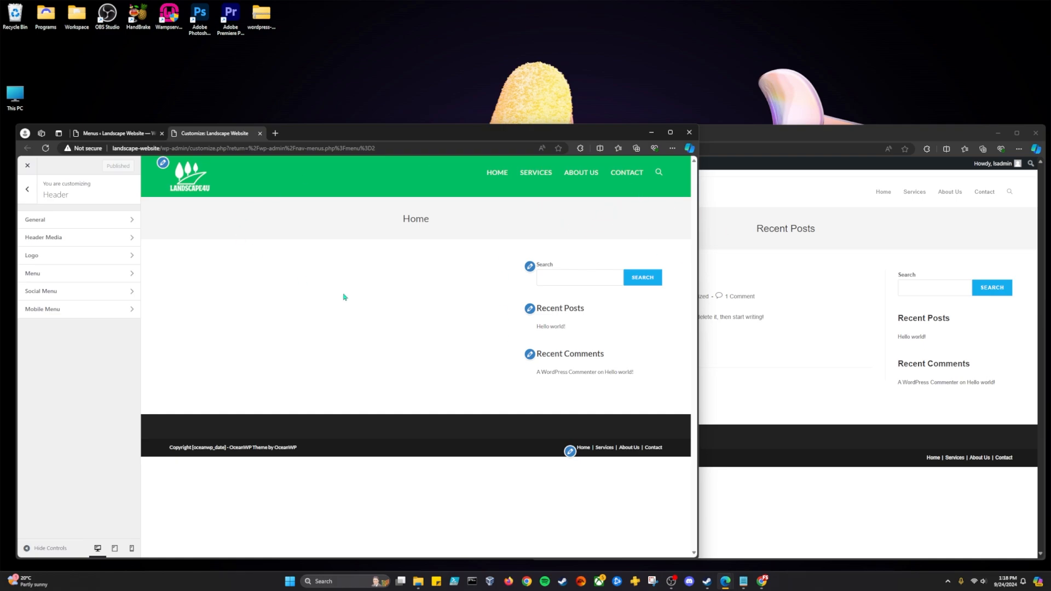
Preview the homepage at mobile size and return to the desktop preview
{"action": "left_click", "coordinate": [132, 548]}
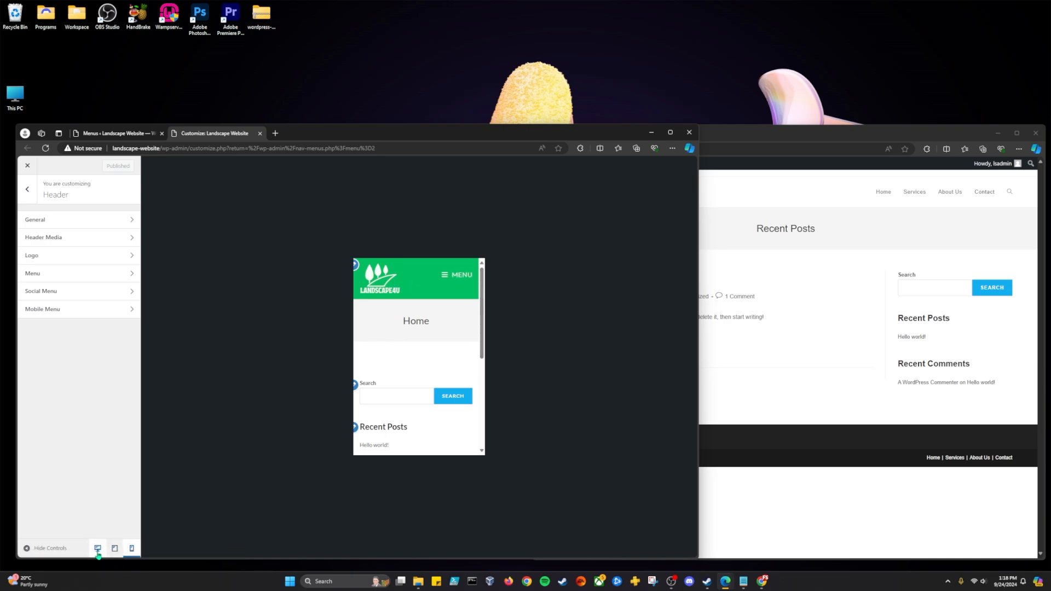
{"action": "left_click", "coordinate": [98, 548]}
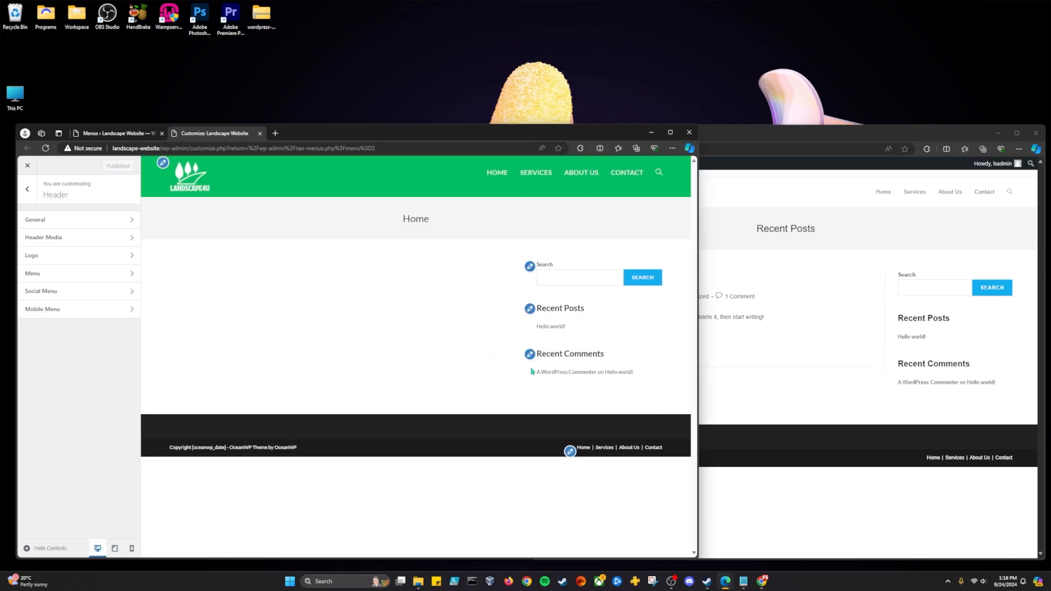